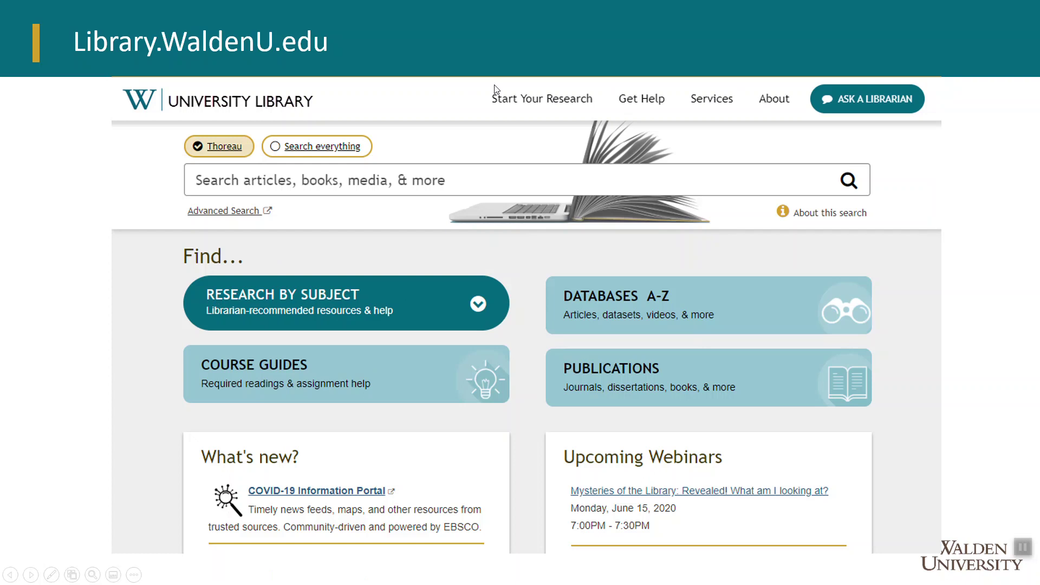
Switch from the slideshow to the browser showing the Walden University Library homepage
key("alt+Tab")
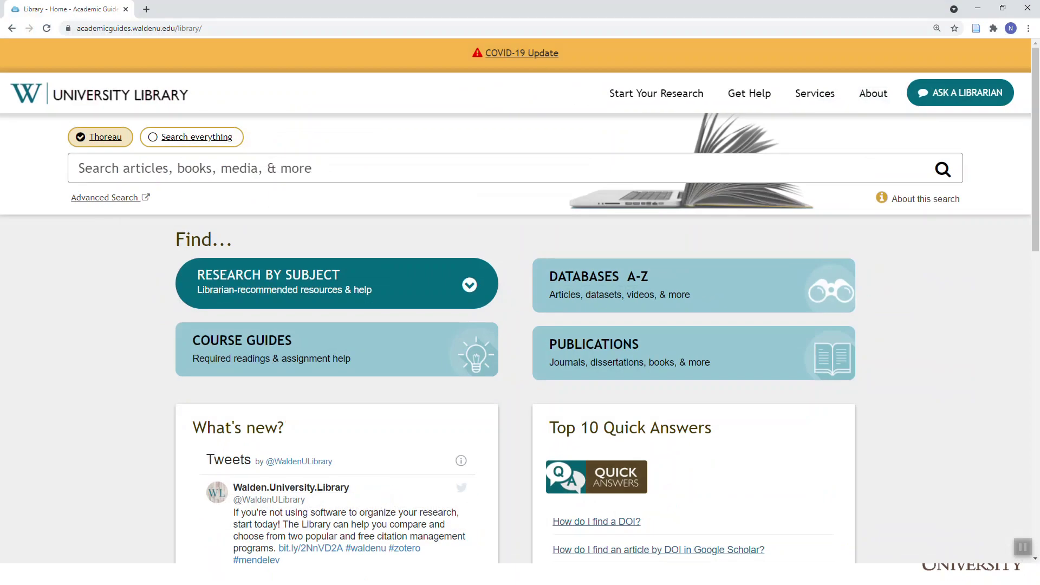
Open the Nursing subject research page from the Research by Subject list
left_click(173, 172)
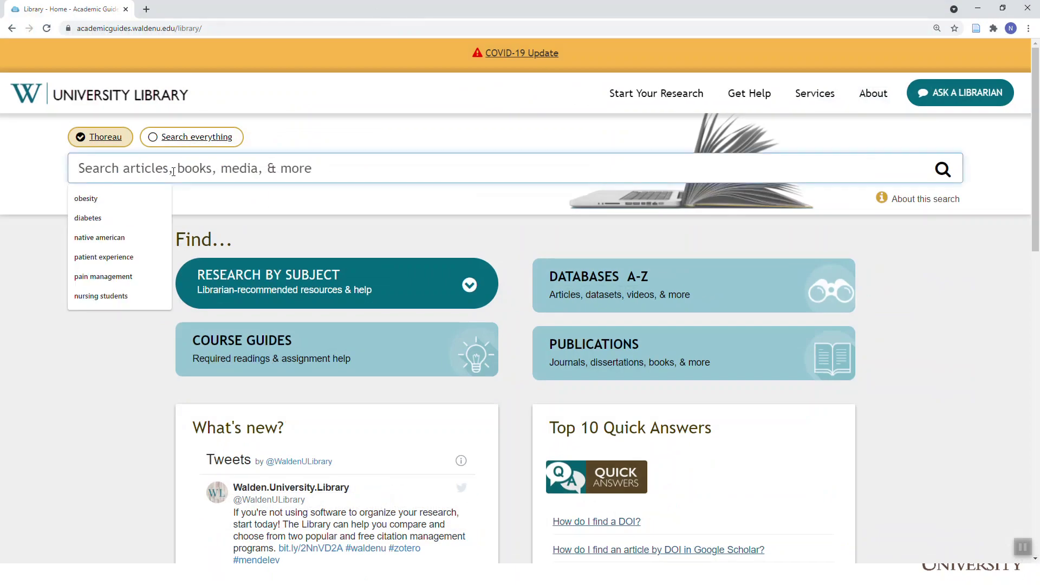
left_click(24, 167)
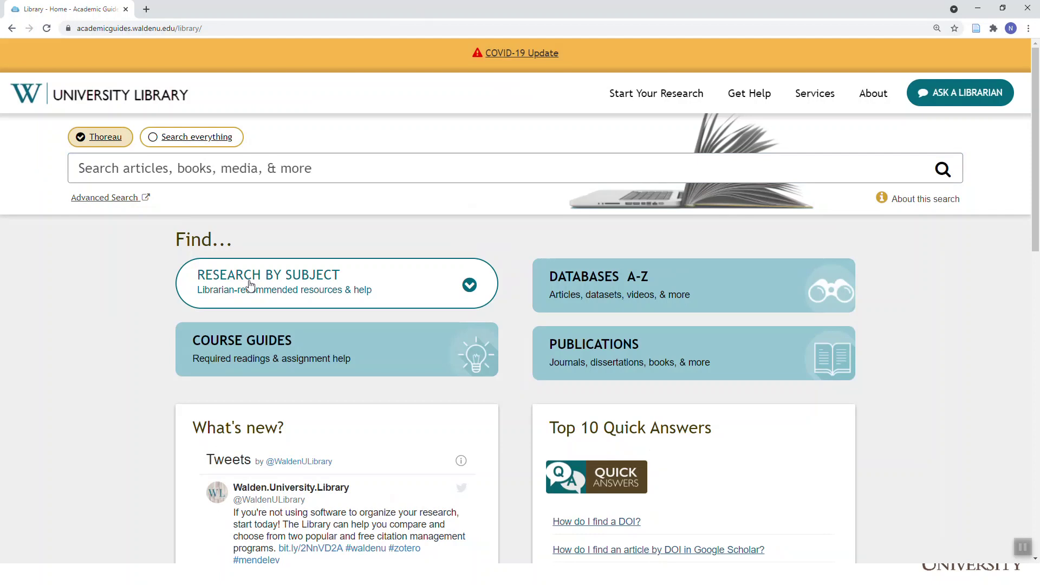
left_click(250, 285)
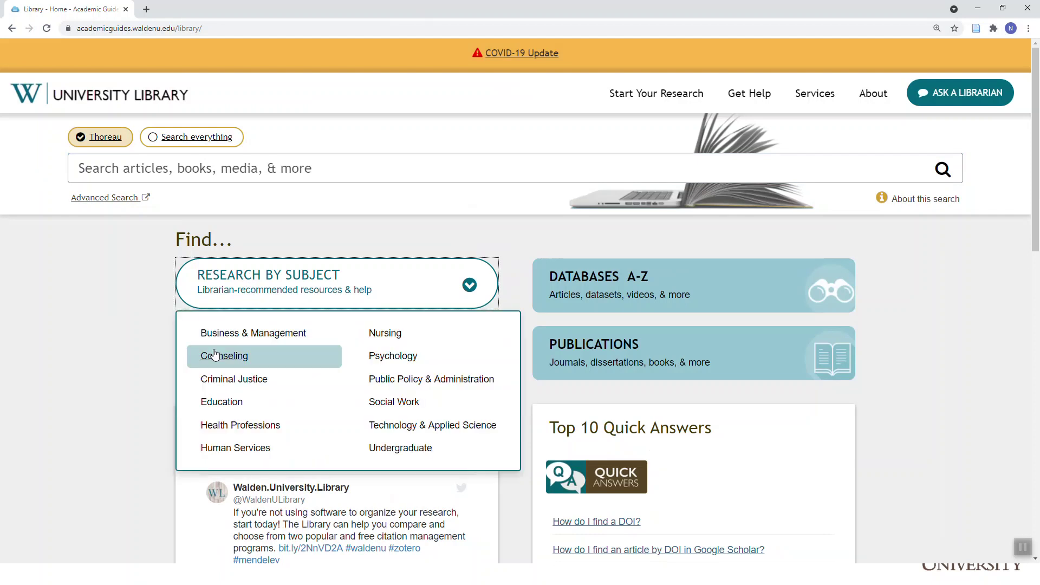
left_click(399, 340)
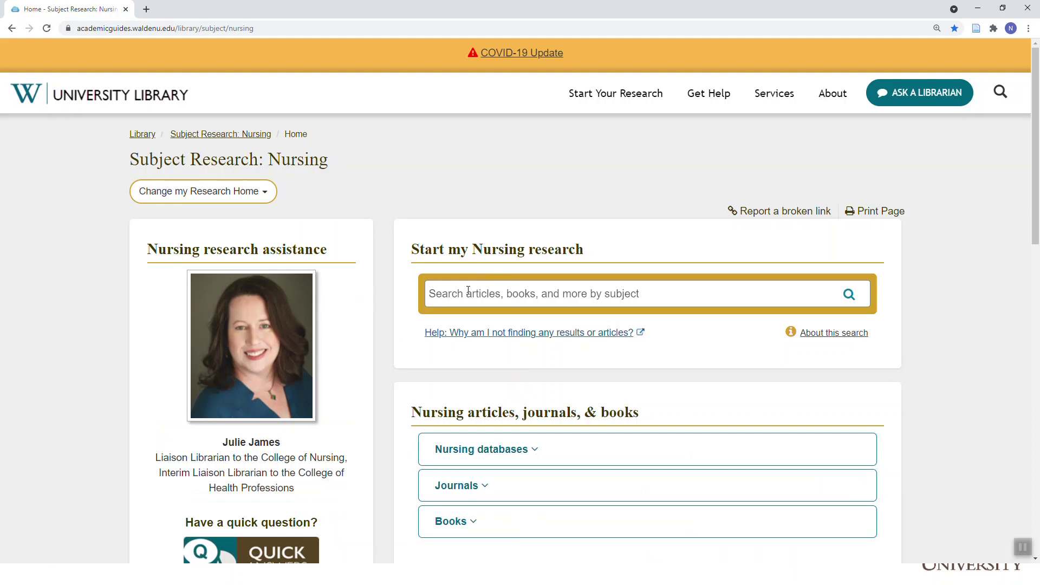
Expand the Nursing databases panel and scroll through its database list and Research help
left_click(487, 451)
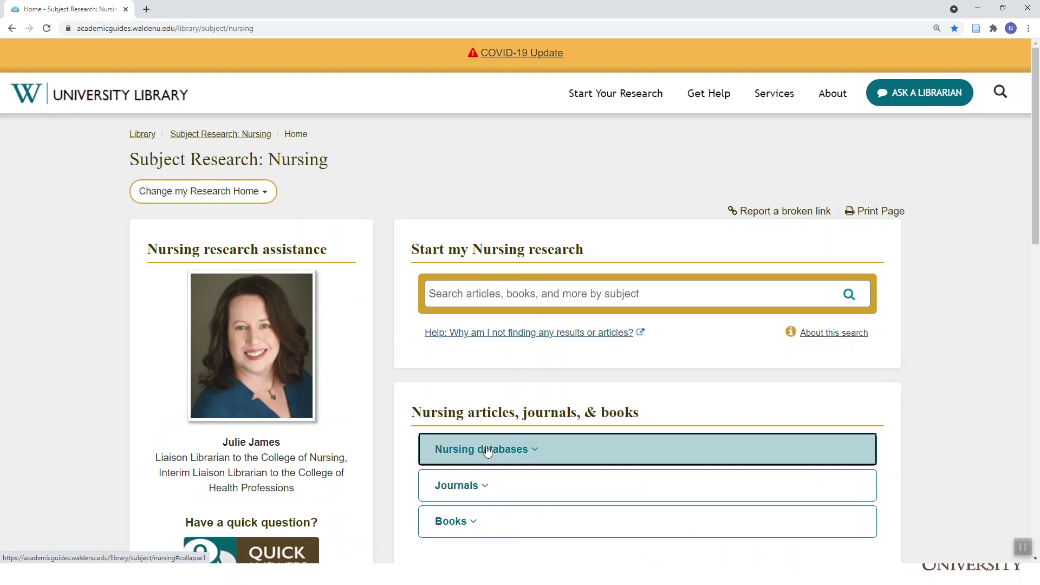
left_click_drag(1032, 182, 1036, 240)
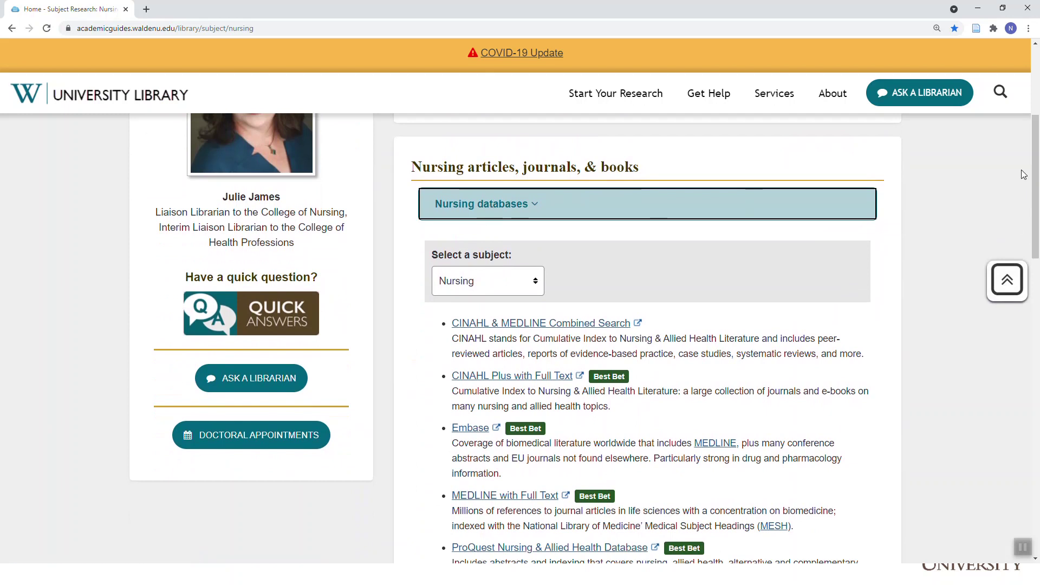
left_click_drag(1035, 187, 1037, 362)
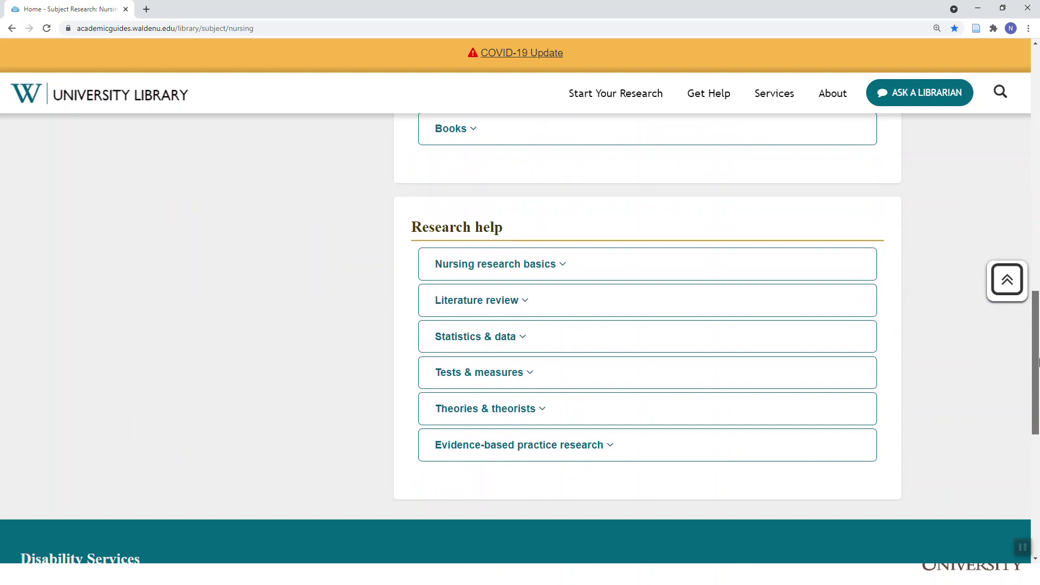
left_click_drag(1037, 362, 1008, 51)
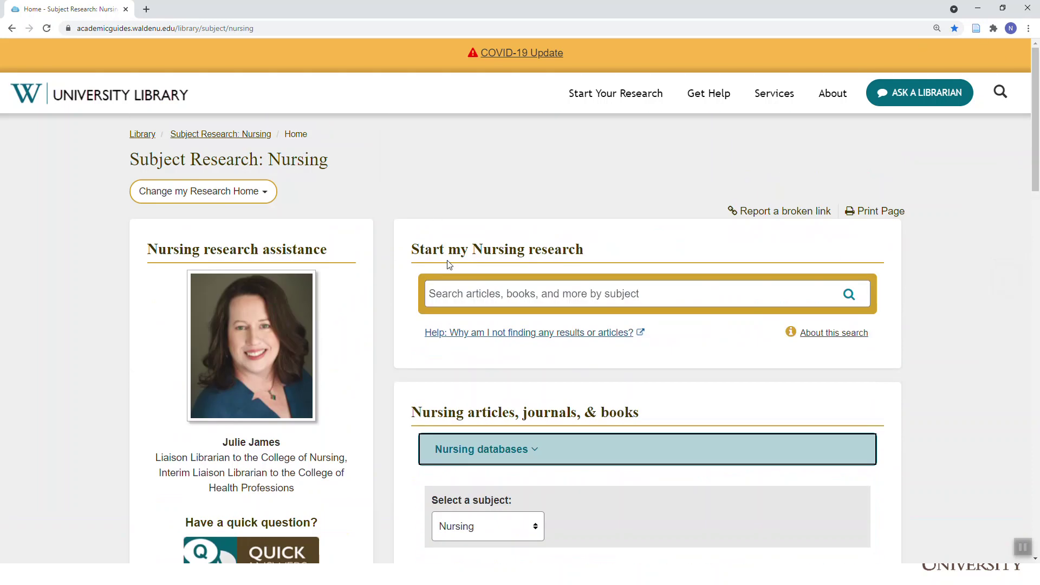
Search Nursing research for 'diabetes', opening 1,739,651 EBSCO results
left_click(448, 296)
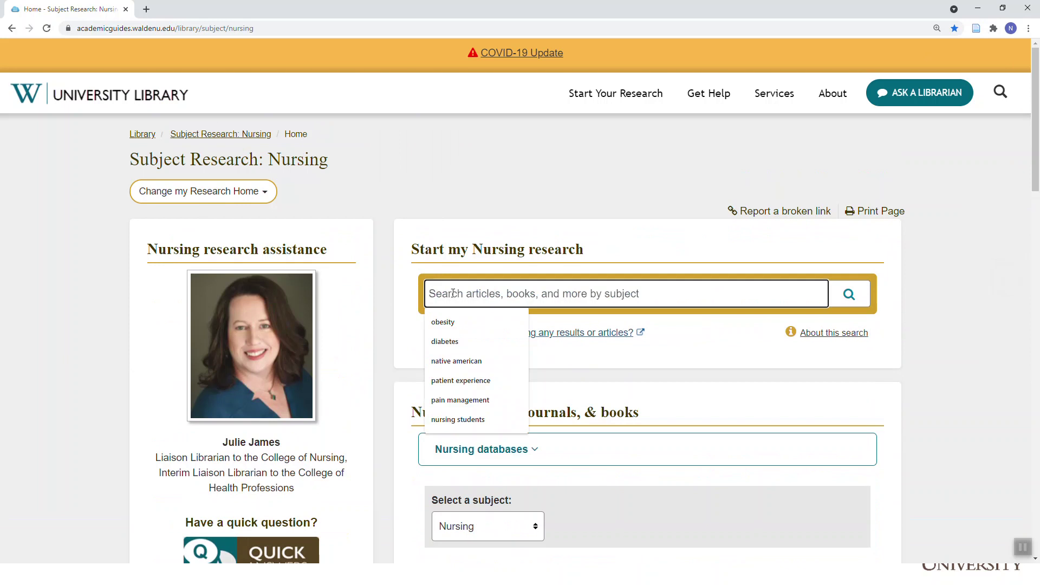
left_click(466, 343)
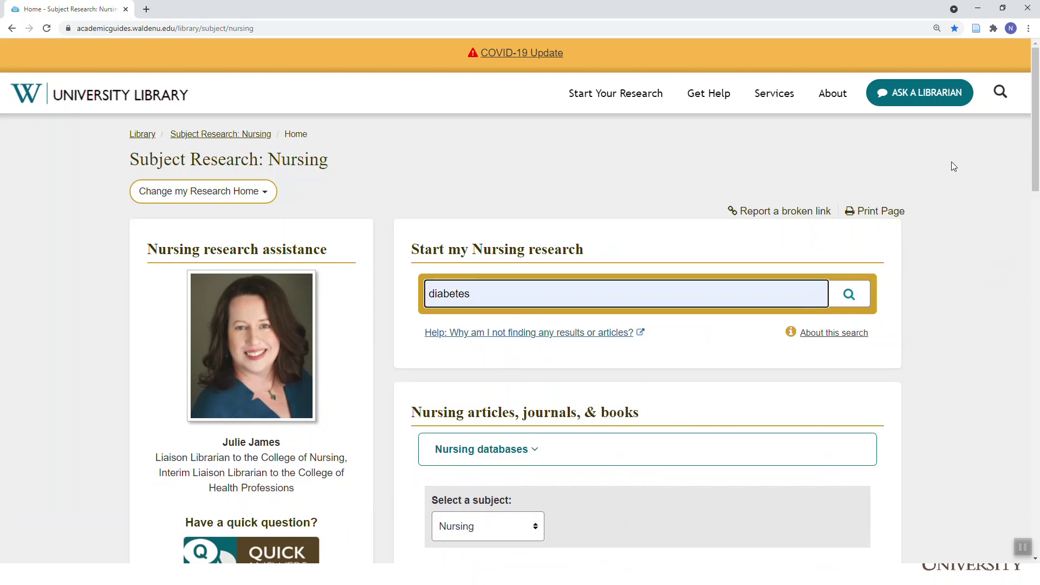
left_click(855, 299)
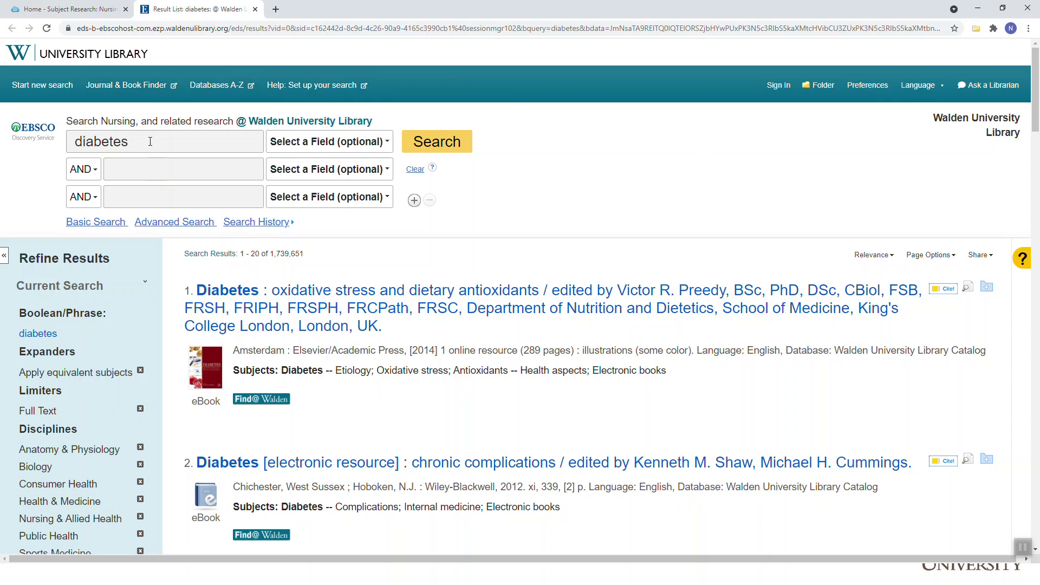
Add a second term 'children or adolescents or youth or child or teenager', narrowing results to 148,994
left_click(120, 168)
type("child")
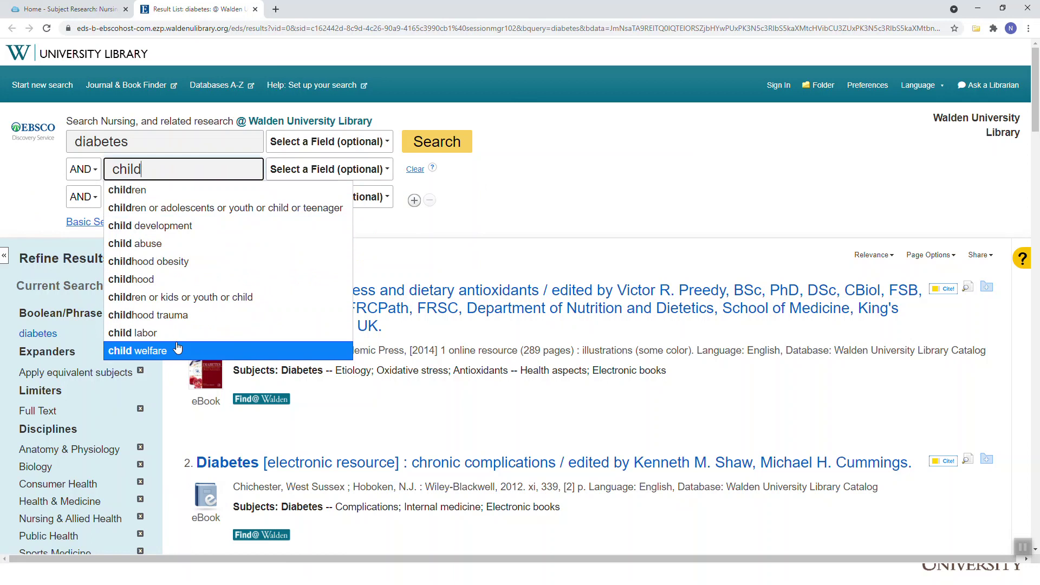
left_click(173, 209)
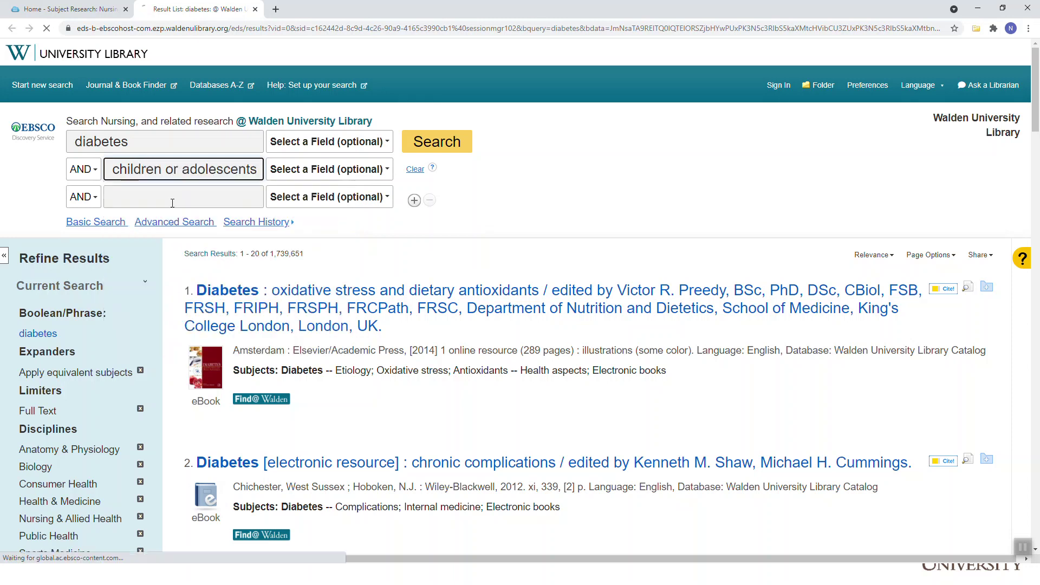
left_click(454, 136)
left_click(448, 142)
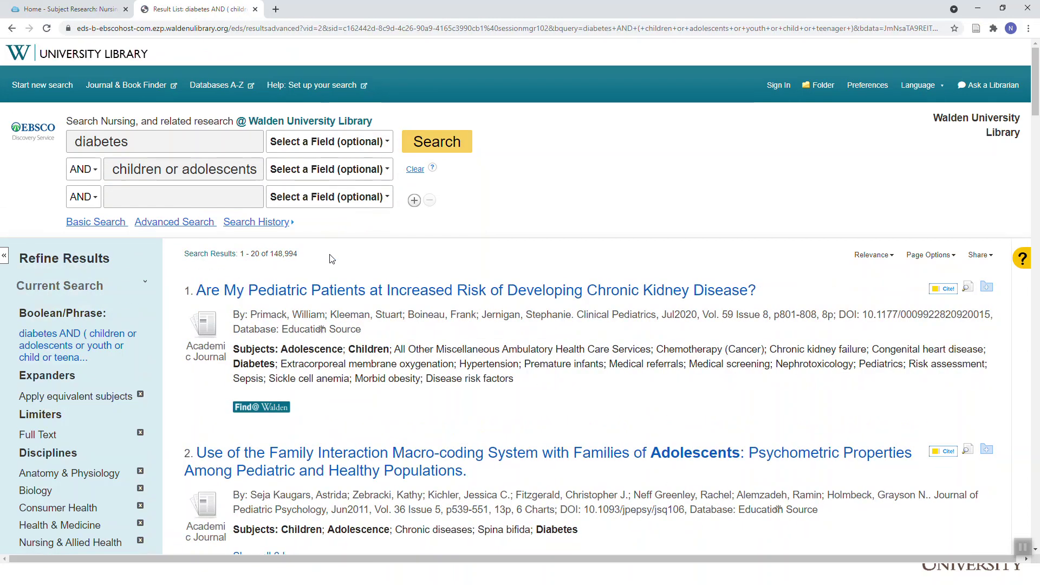
left_click_drag(301, 259, 271, 263)
left_click(448, 261)
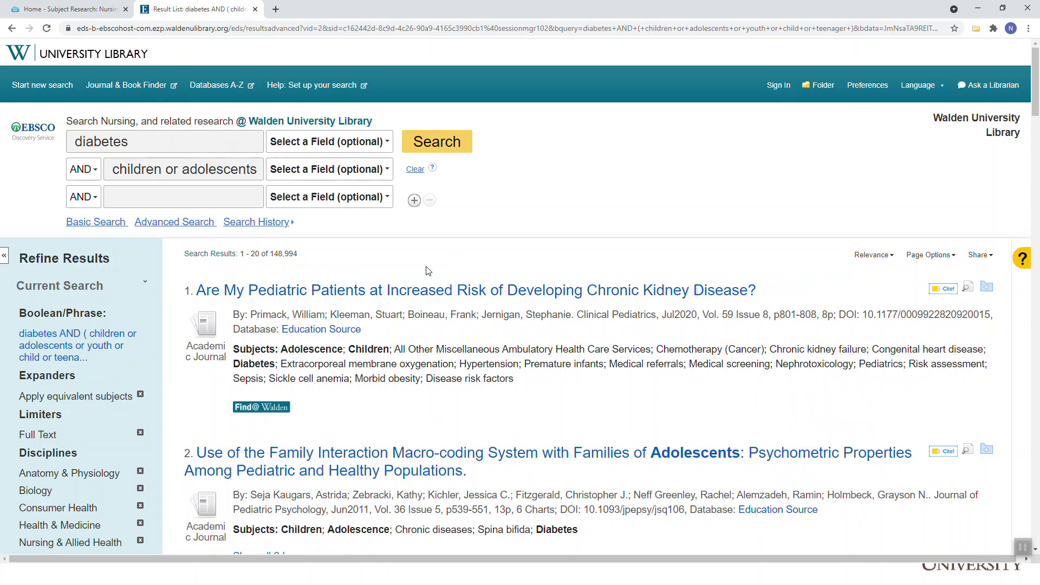
Extend the children term with pediatric and paediatric variants and rerun, giving 170,792 results
left_click(206, 169)
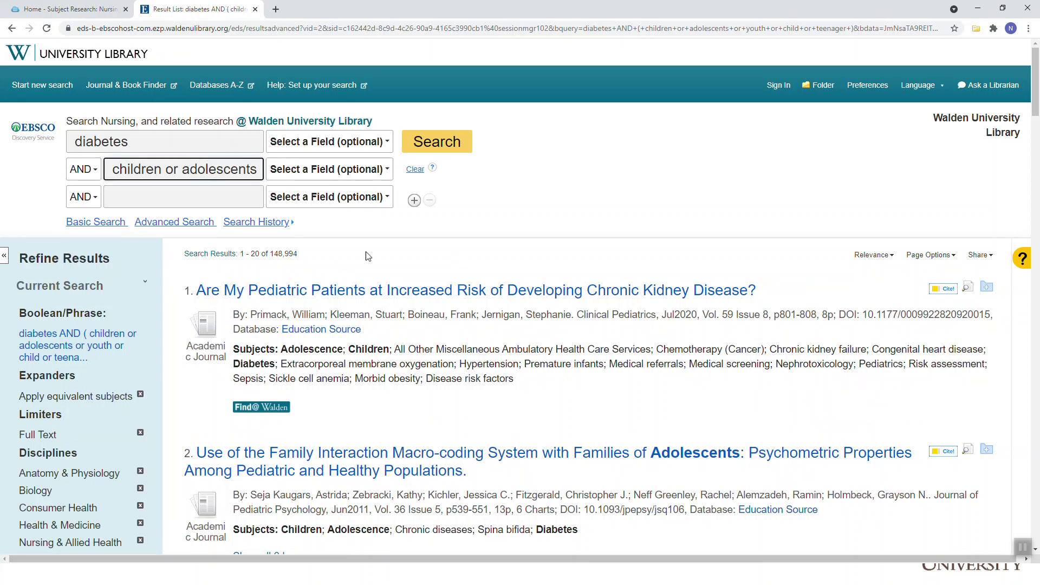
key("End")
type("or")
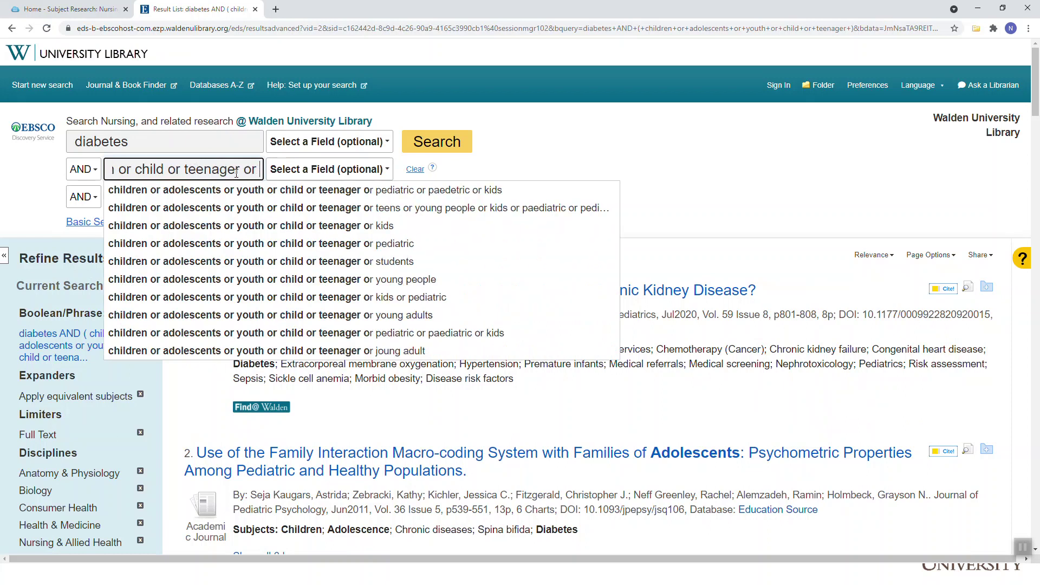
type(" pediatric")
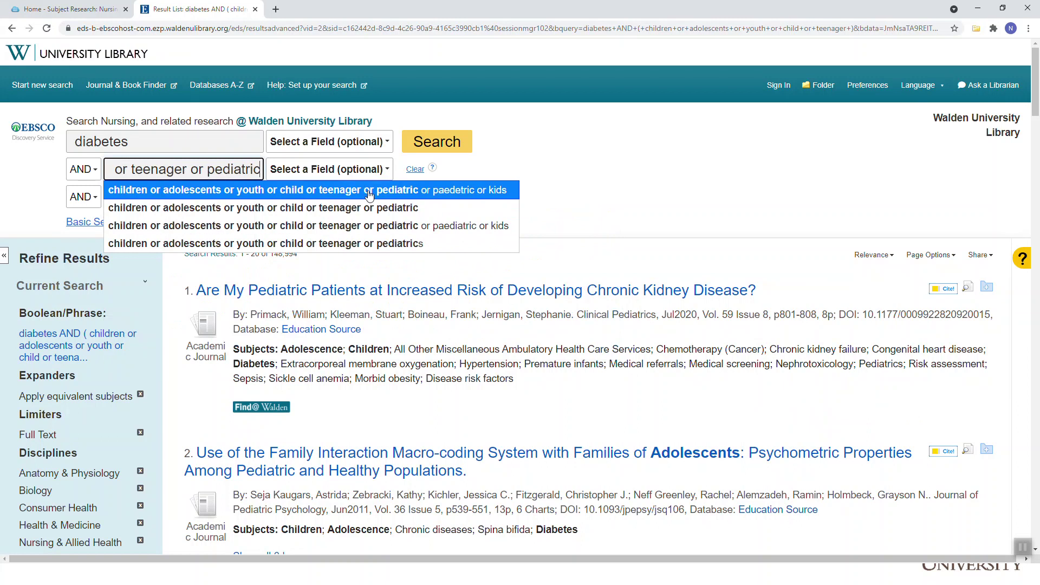
type("or paed")
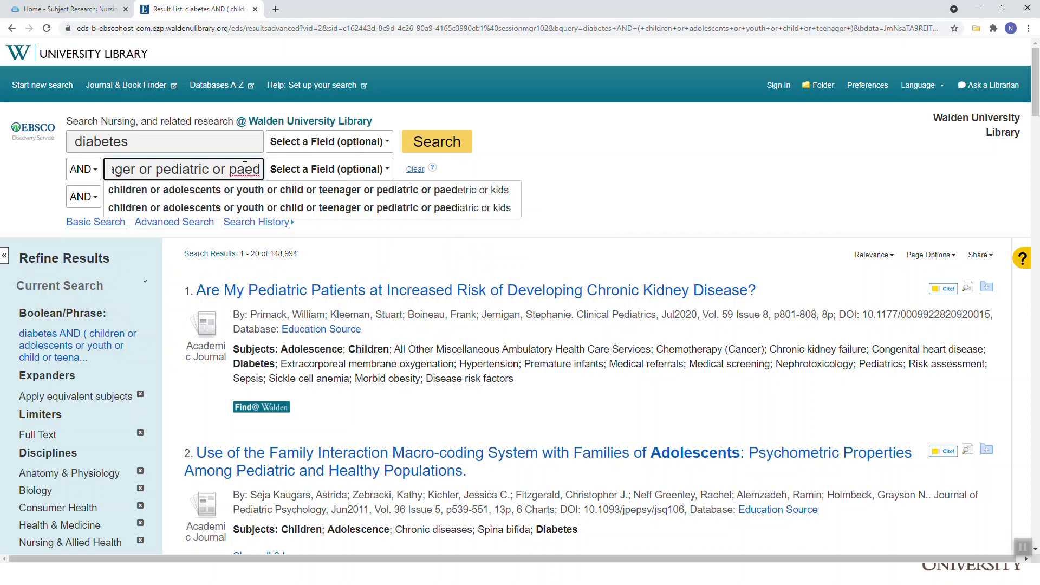
type("et")
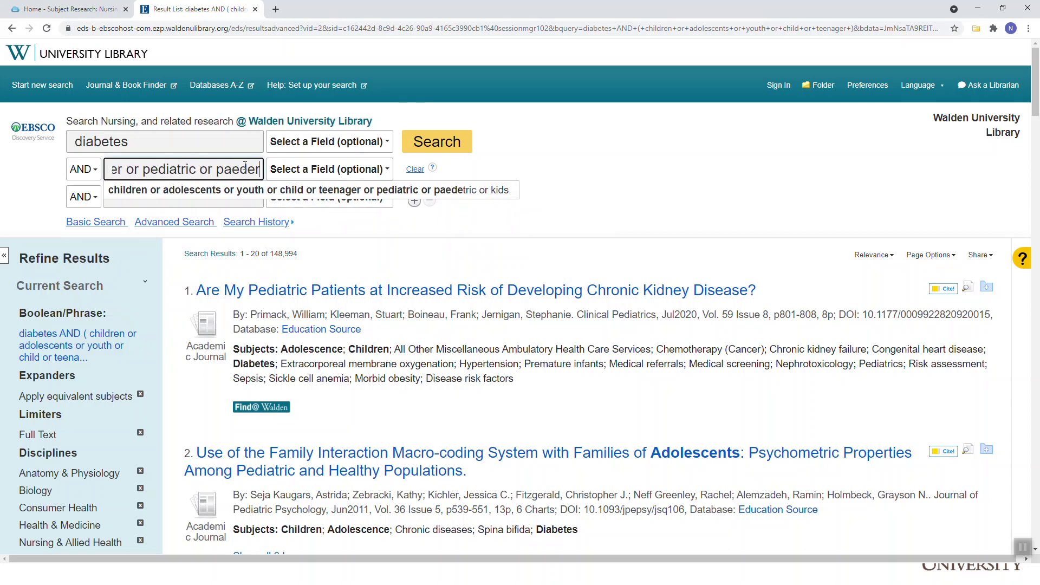
type("ric")
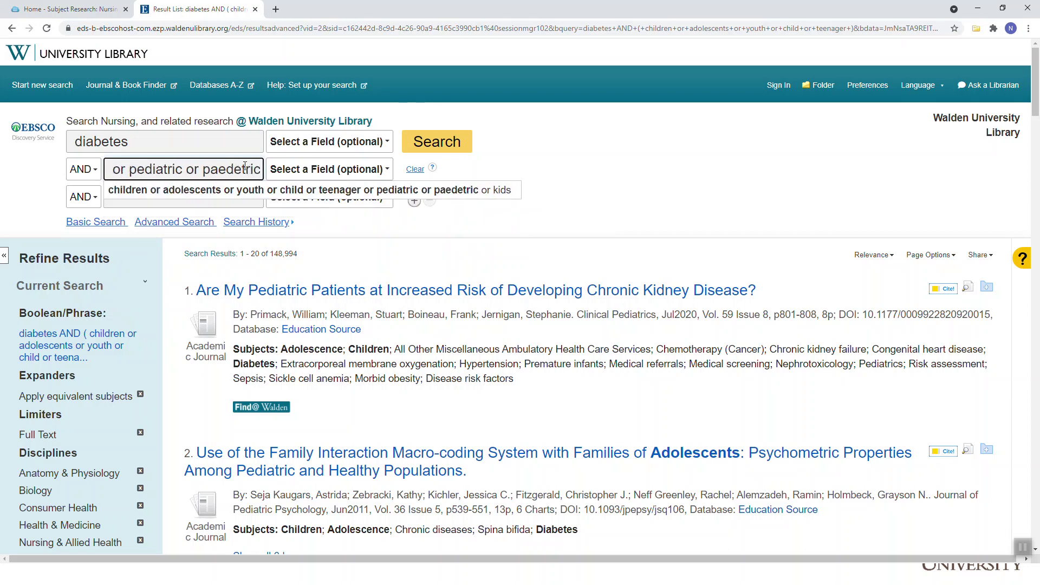
key("BackSpace")
key("BackSpace")
key("BackSpace")
key("BackSpace")
key("BackSpace")
type("iatric")
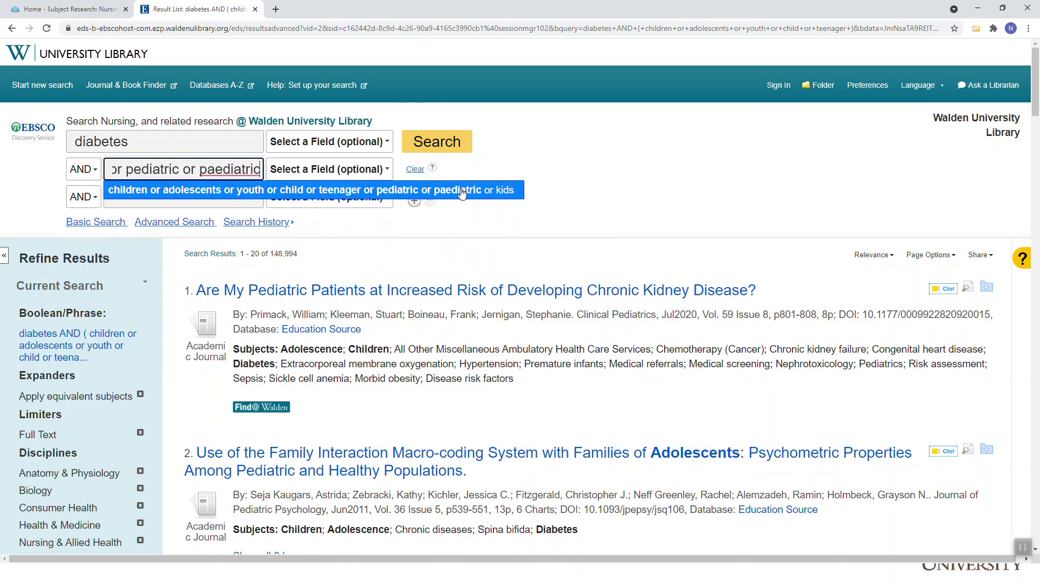
left_click(575, 146)
left_click(434, 145)
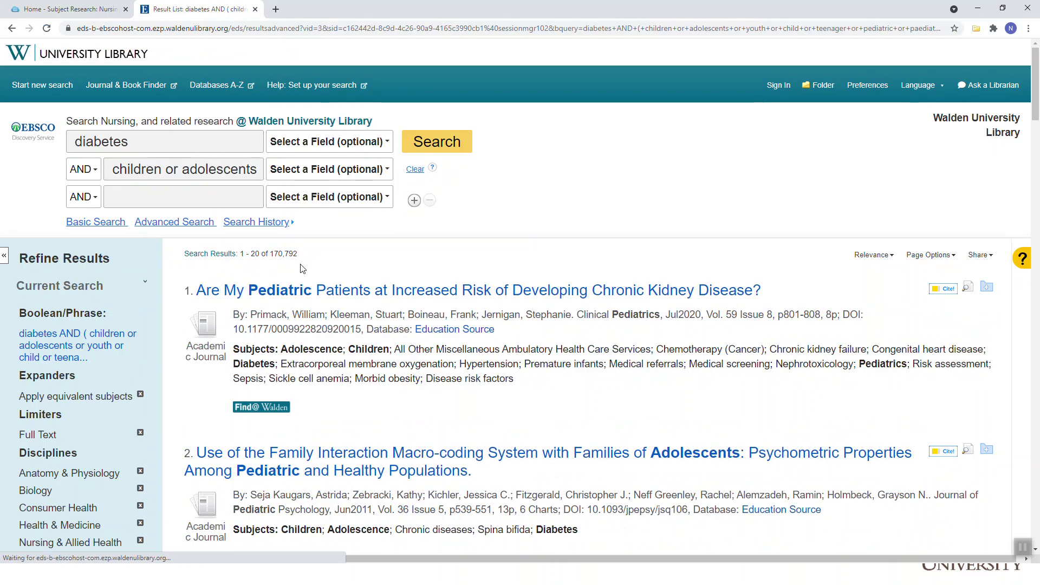
left_click_drag(299, 255, 265, 254)
Limit results to full-text, peer-reviewed scholarly journals
left_click(533, 301)
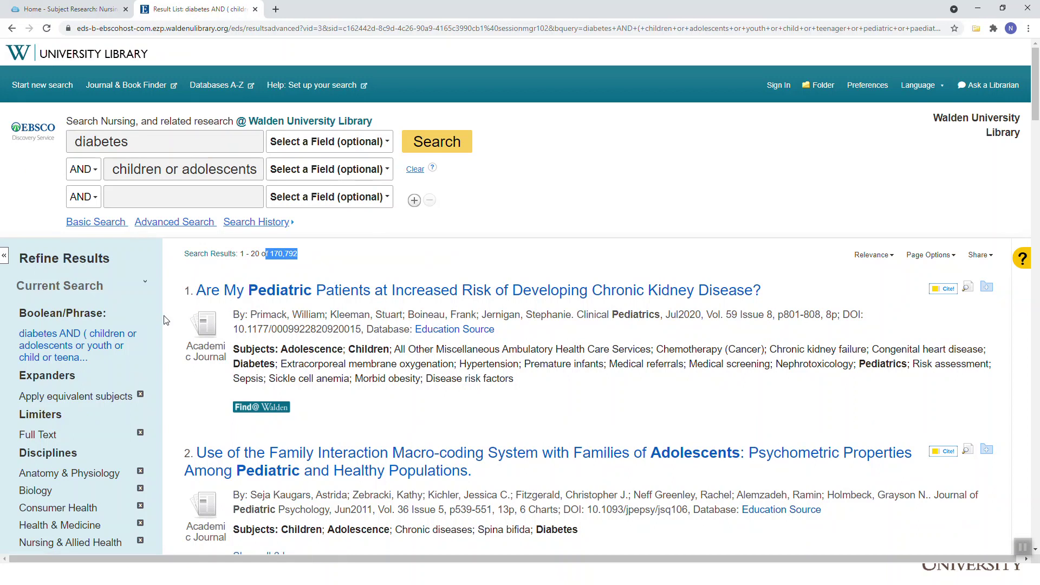
scroll(166, 320, "down", 8)
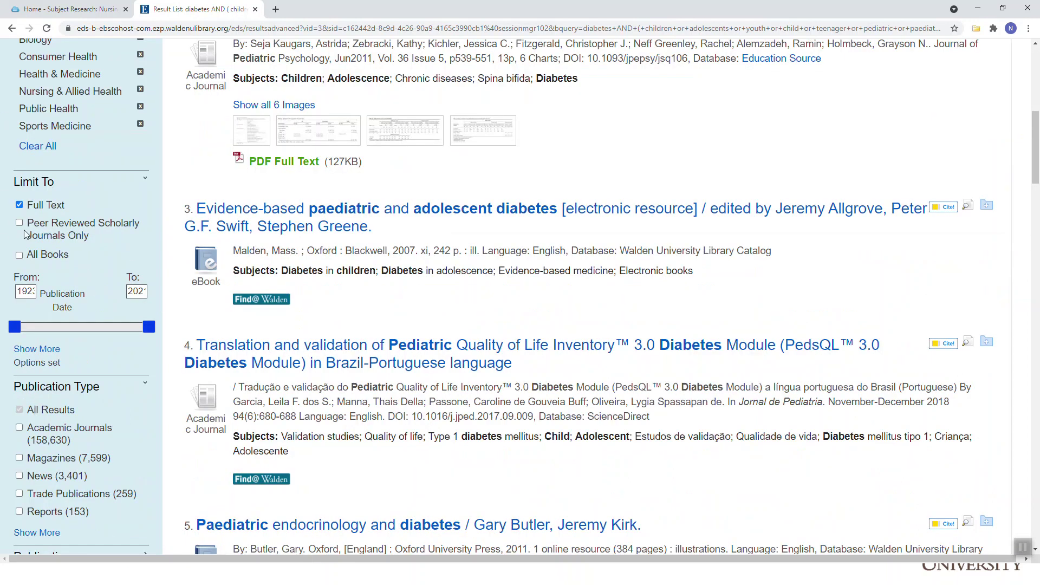
left_click_drag(89, 235, 18, 222)
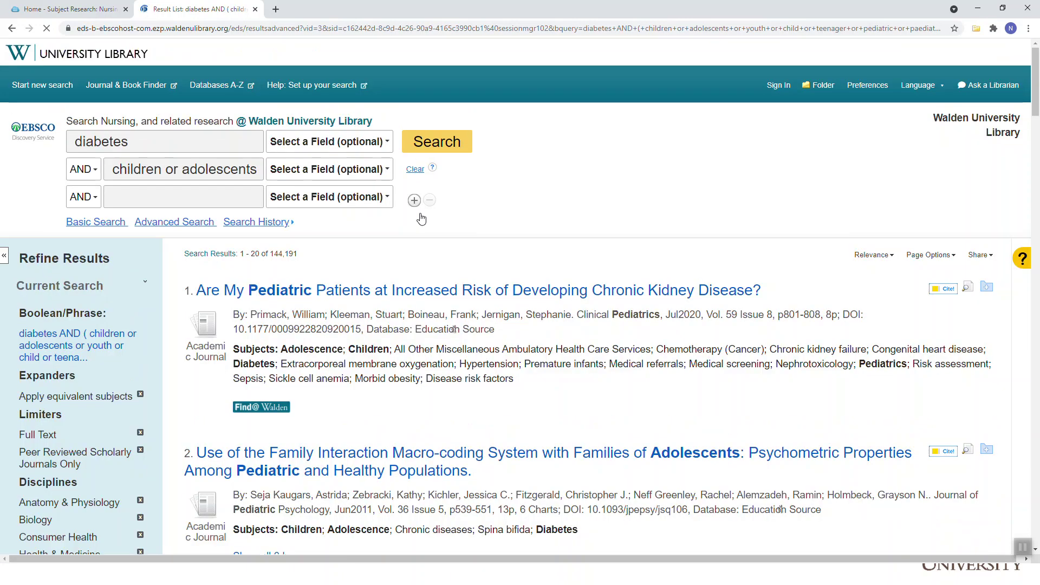
scroll(429, 236, "down", 8)
scroll(426, 235, "up", 7)
scroll(278, 254, "down", 8)
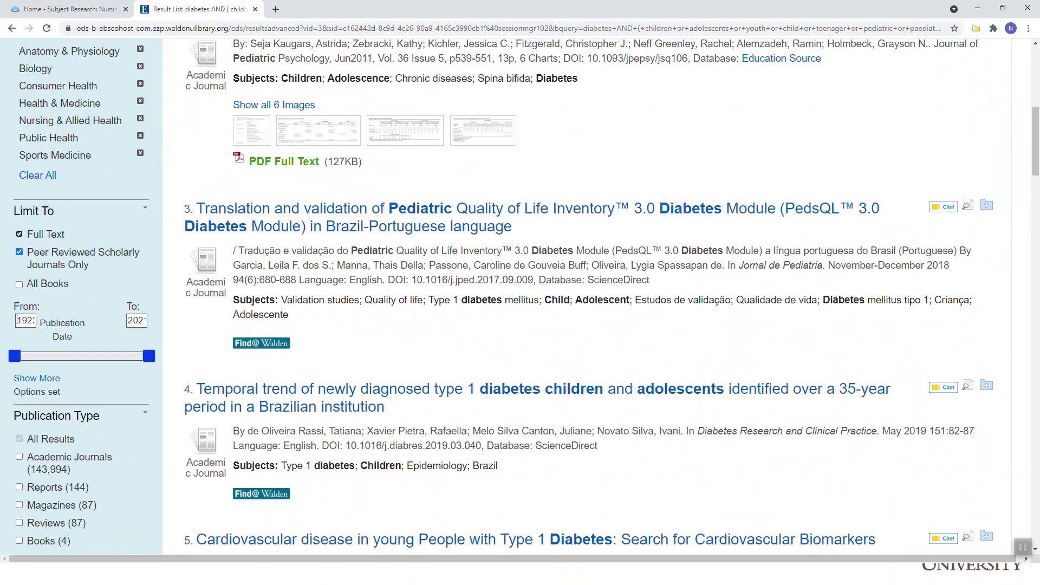
Set the publication start year to 2016, leaving 51,757 results
double_click(17, 319)
type("2016")
key("Return")
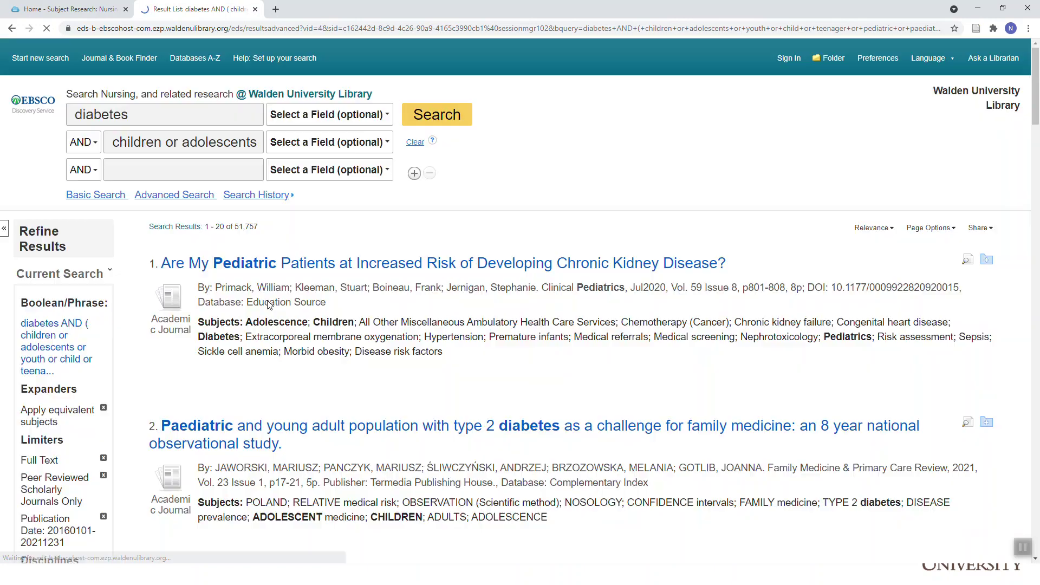
scroll(74, 301, "down", 8)
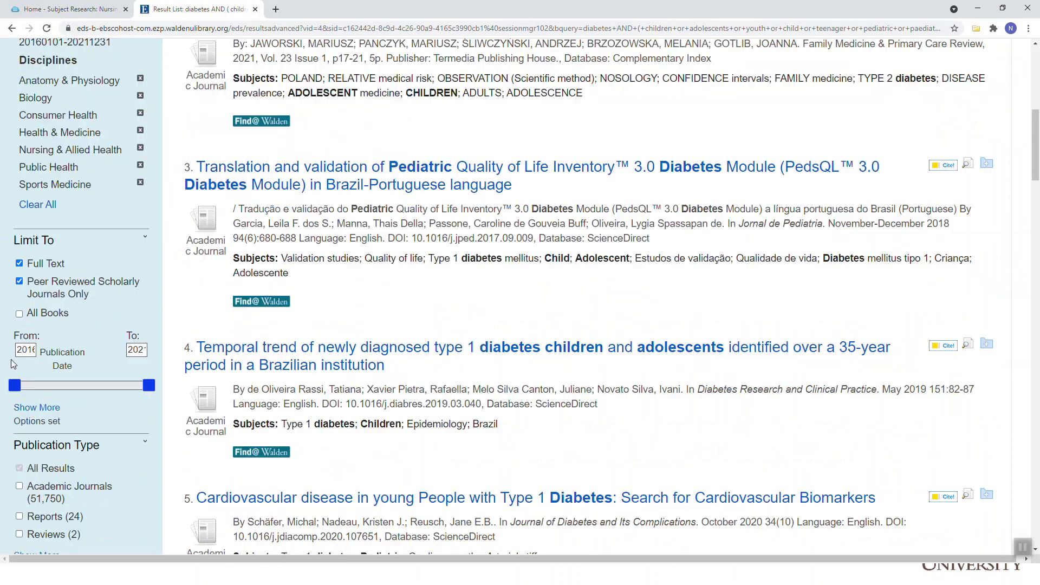
scroll(198, 390, "up", 8)
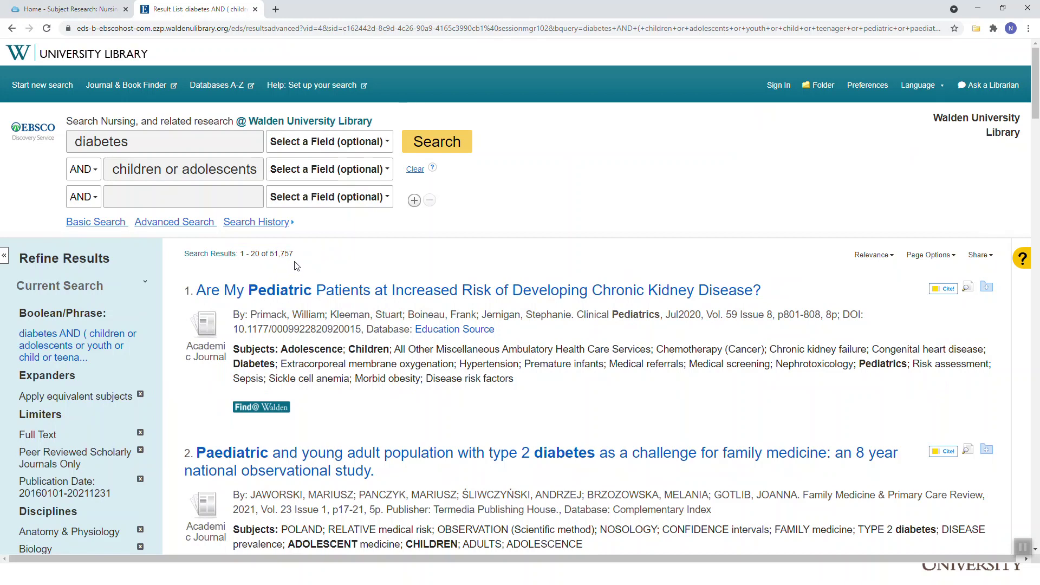
left_click_drag(295, 254, 268, 254)
Add 'fast food' as a third search term and rerun the search
left_click(176, 203)
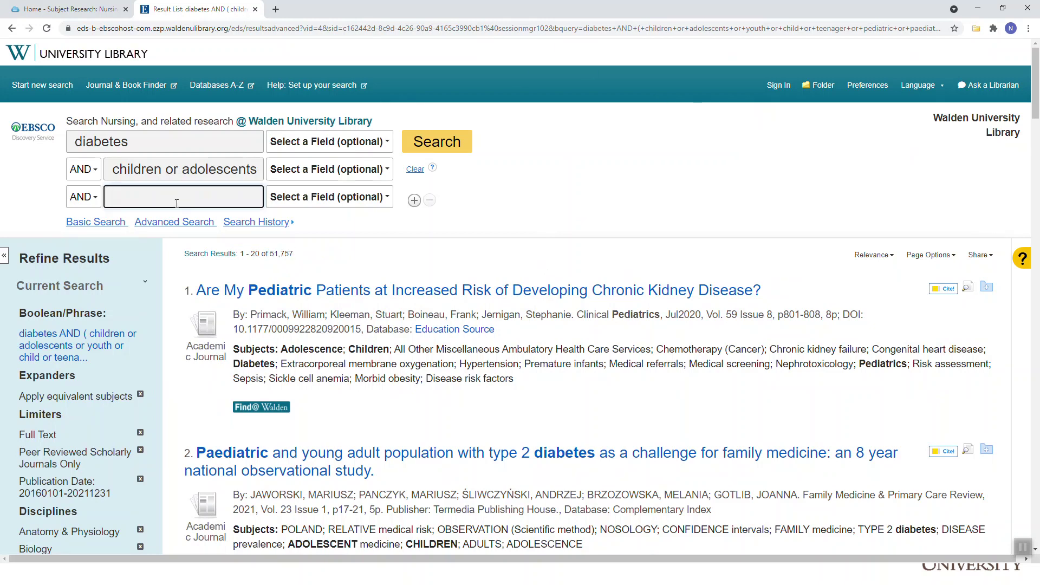
type("fast food")
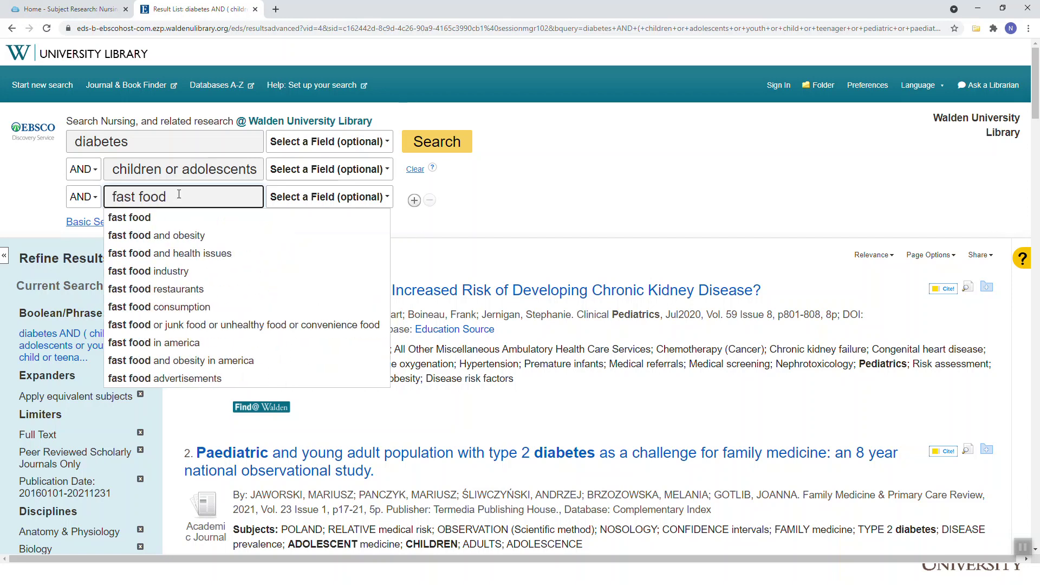
left_click(445, 146)
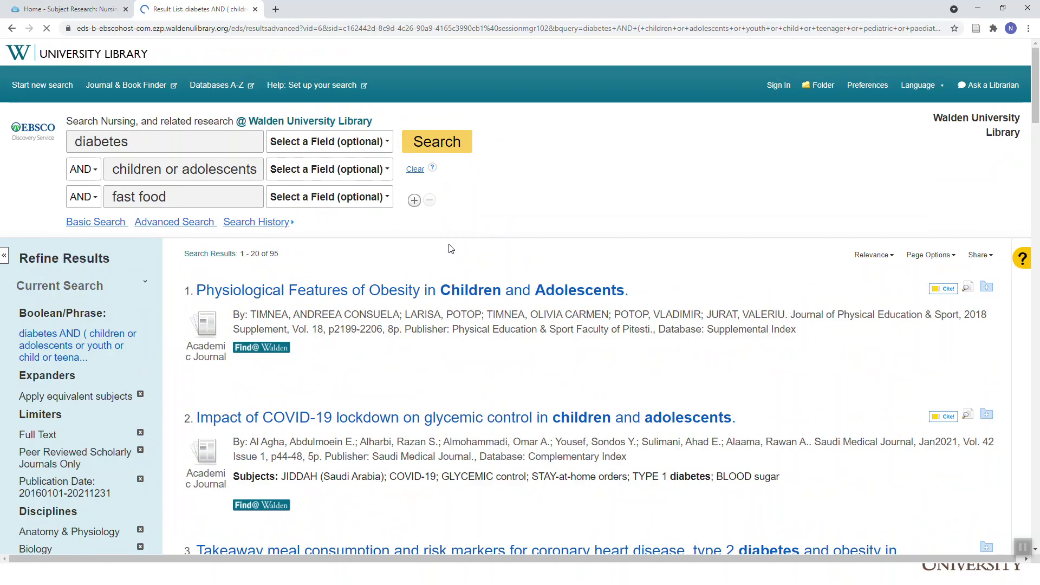
Review the 95 full-text, peer-reviewed 2016–2021 results for diabetes, children and fast food
left_click_drag(281, 253, 260, 254)
scroll(259, 253, "down", 8)
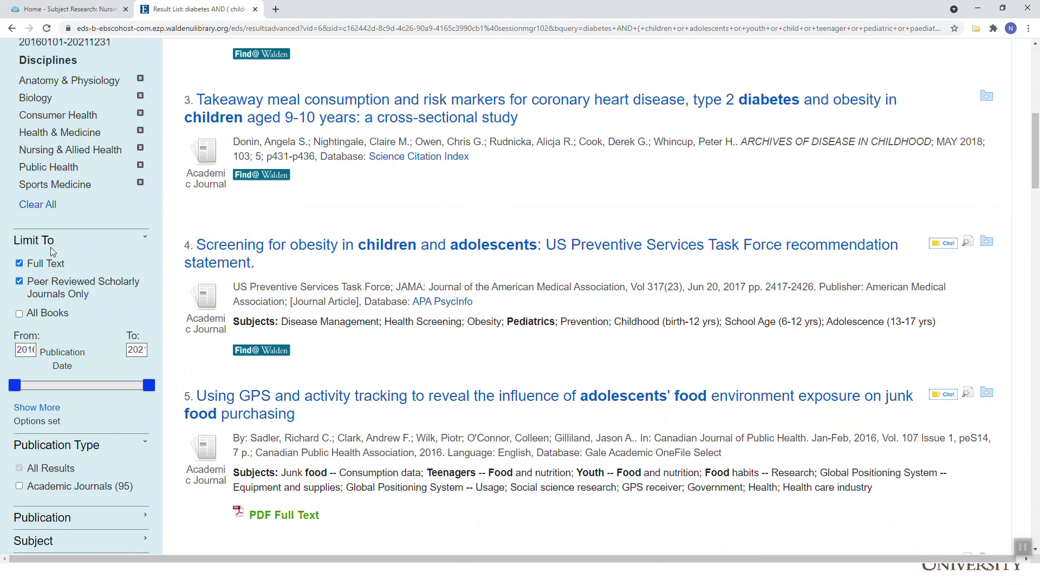
scroll(182, 282, "up", 8)
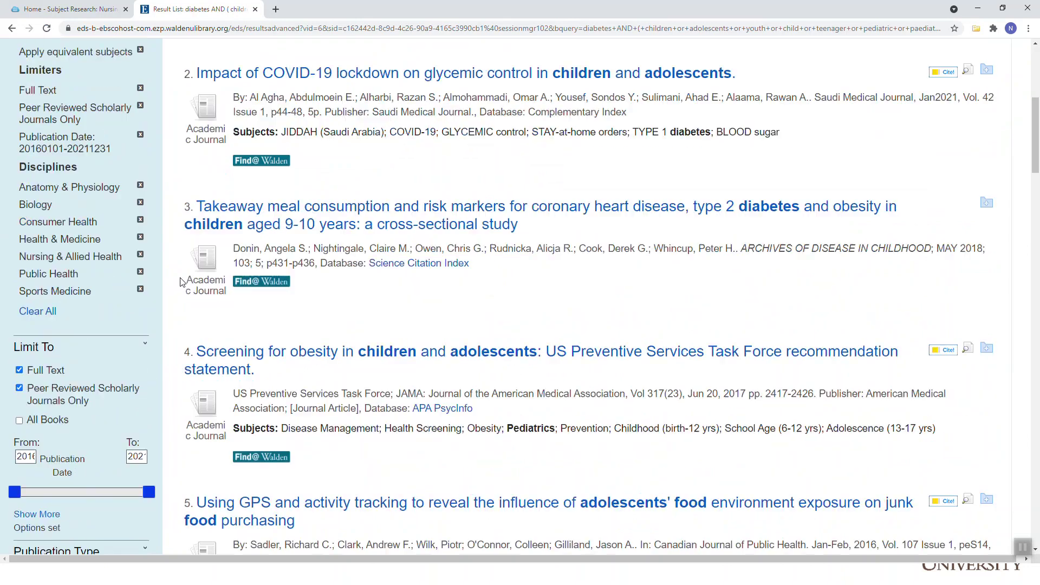
left_click(531, 199)
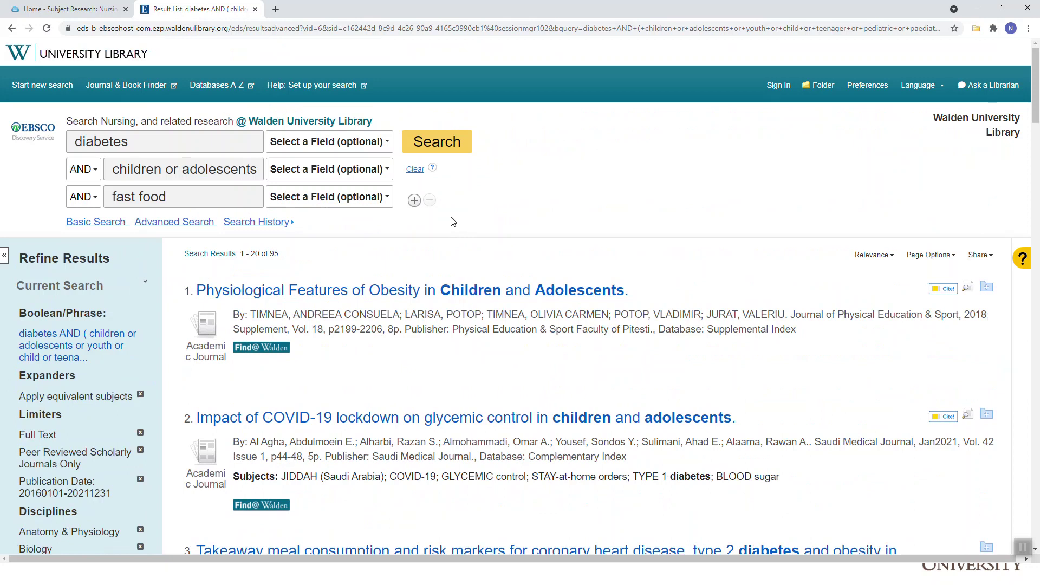
Add a fourth search row for 'corn syrup' limited to the TX All Text field
left_click(414, 202)
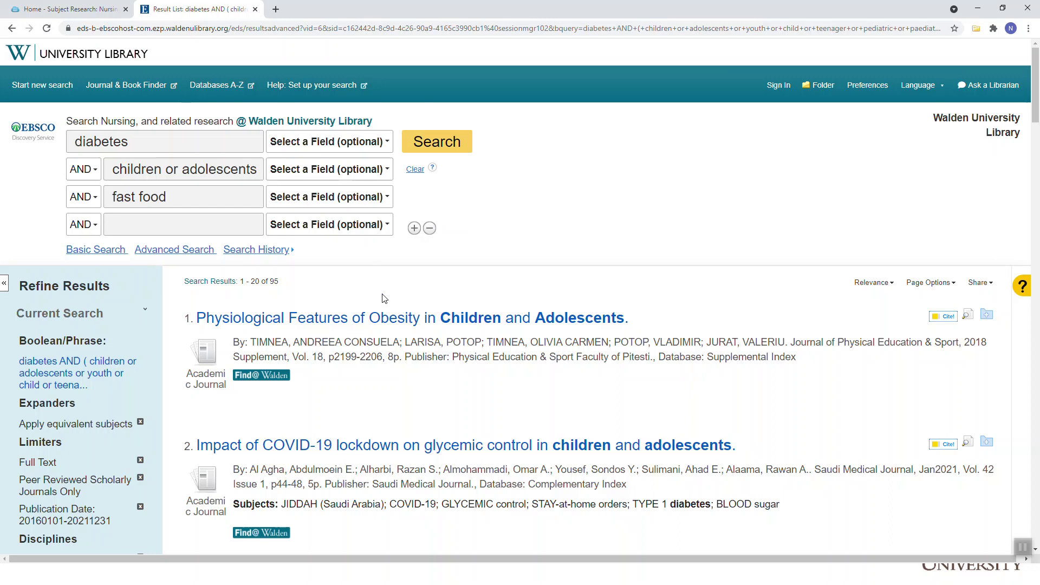
left_click_drag(280, 287, 185, 289)
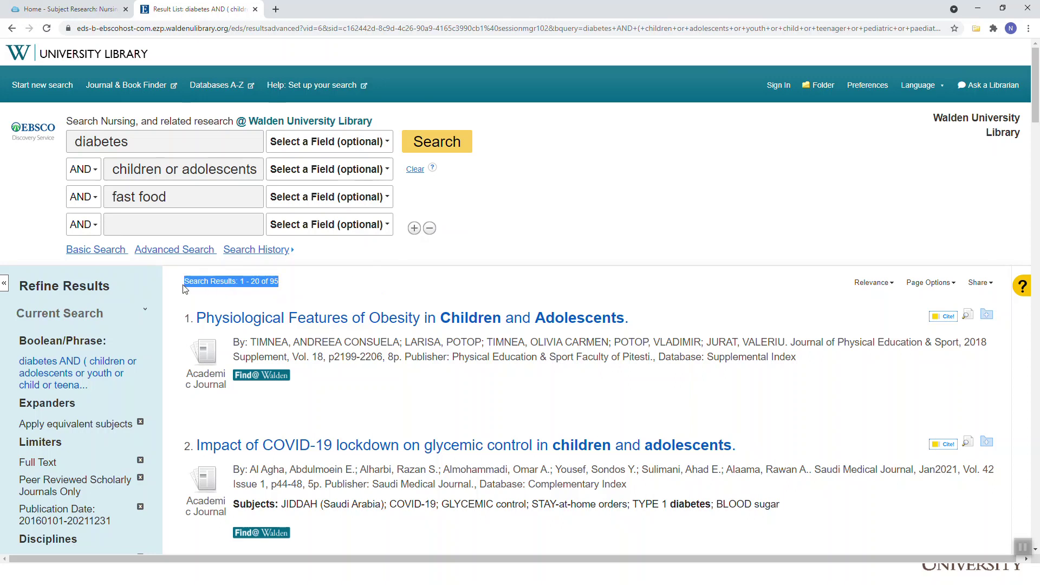
left_click(342, 295)
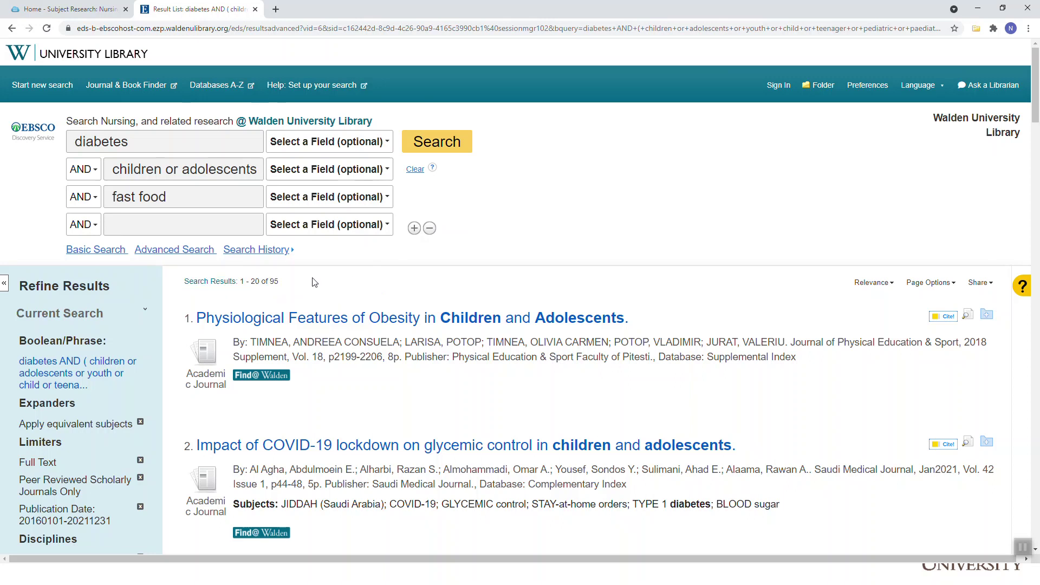
left_click(182, 226)
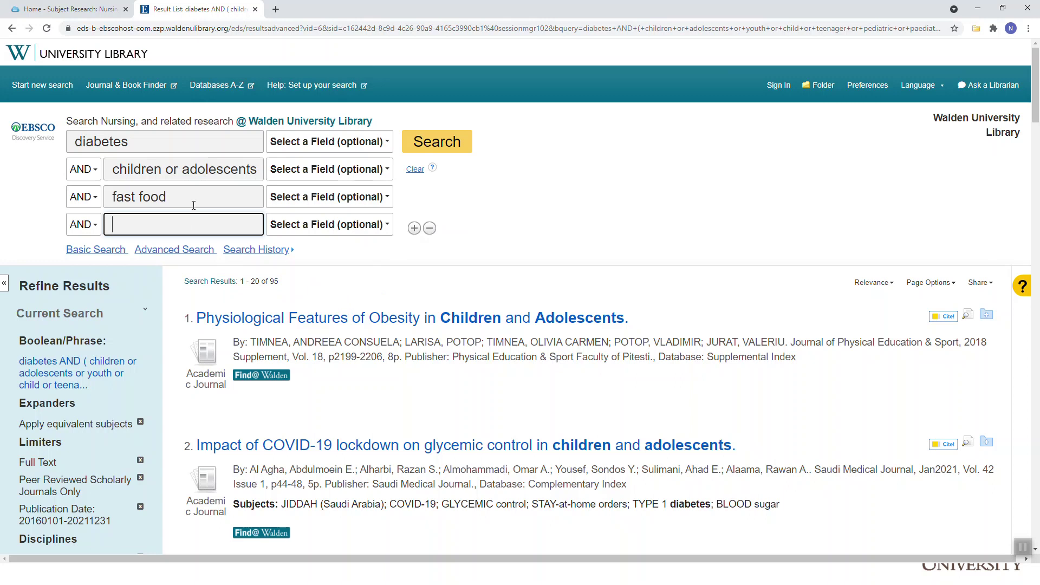
type("corn syrup")
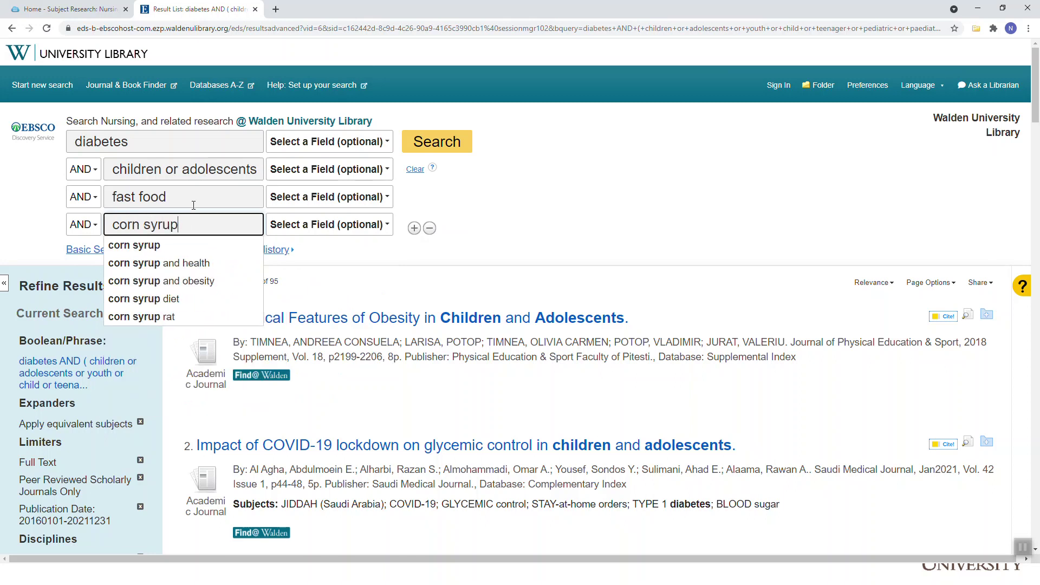
left_click(544, 248)
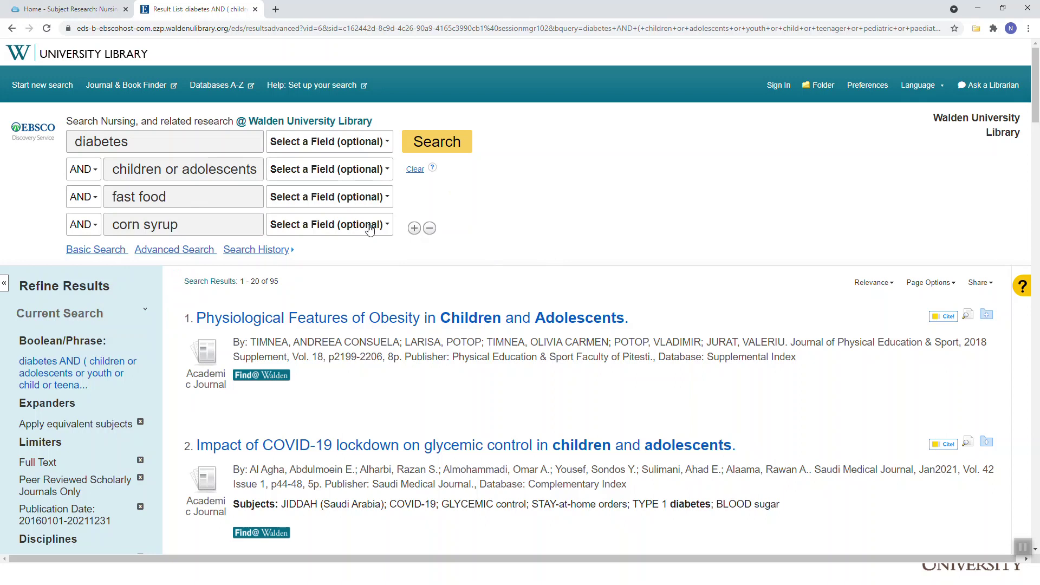
left_click(363, 226)
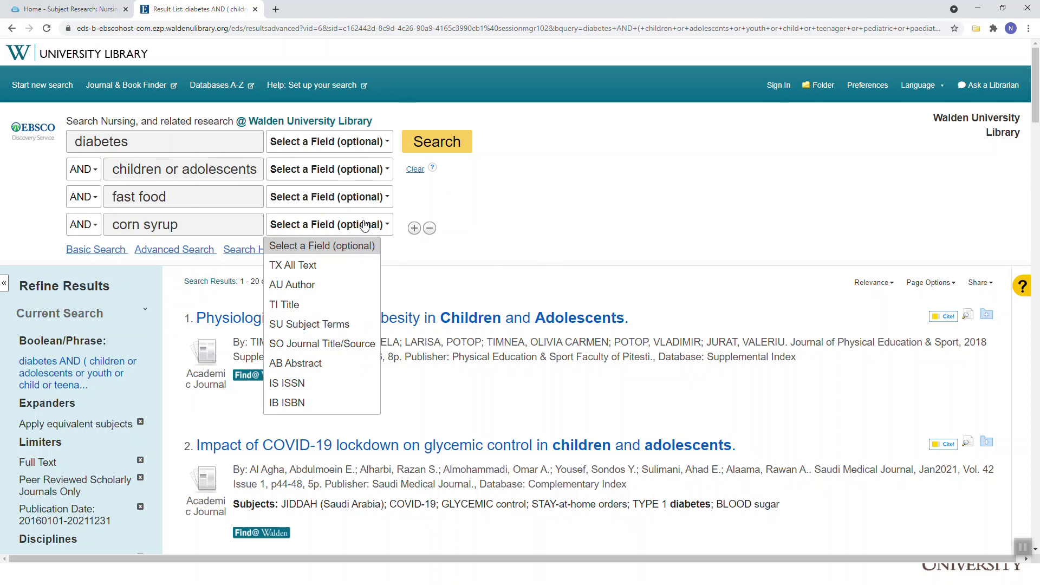
left_click(343, 269)
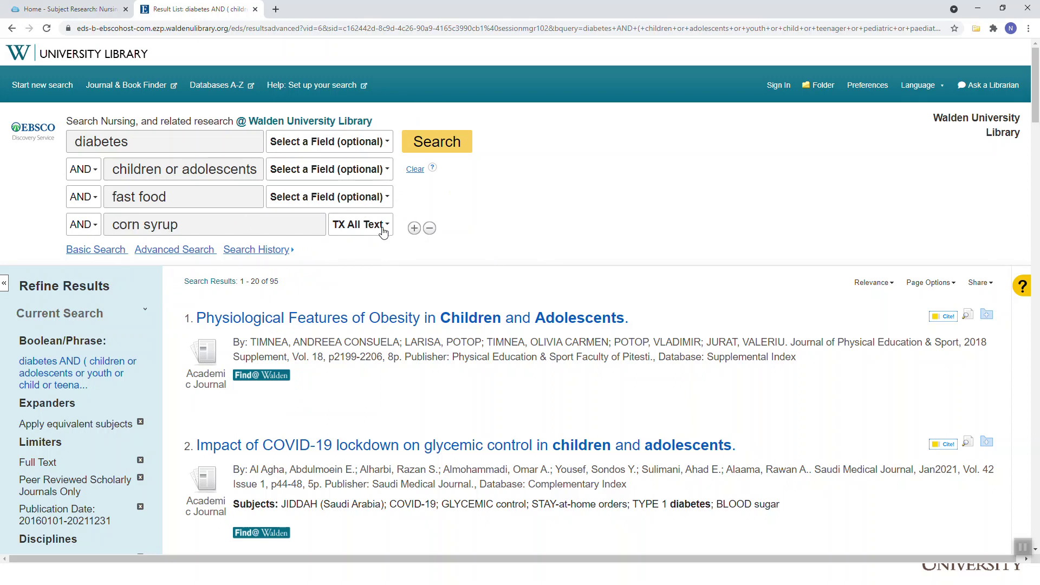
left_click_drag(279, 281, 263, 284)
Run the search with corn syrup added, inspect its single result, then return to the 95 fast food results
left_click(437, 143)
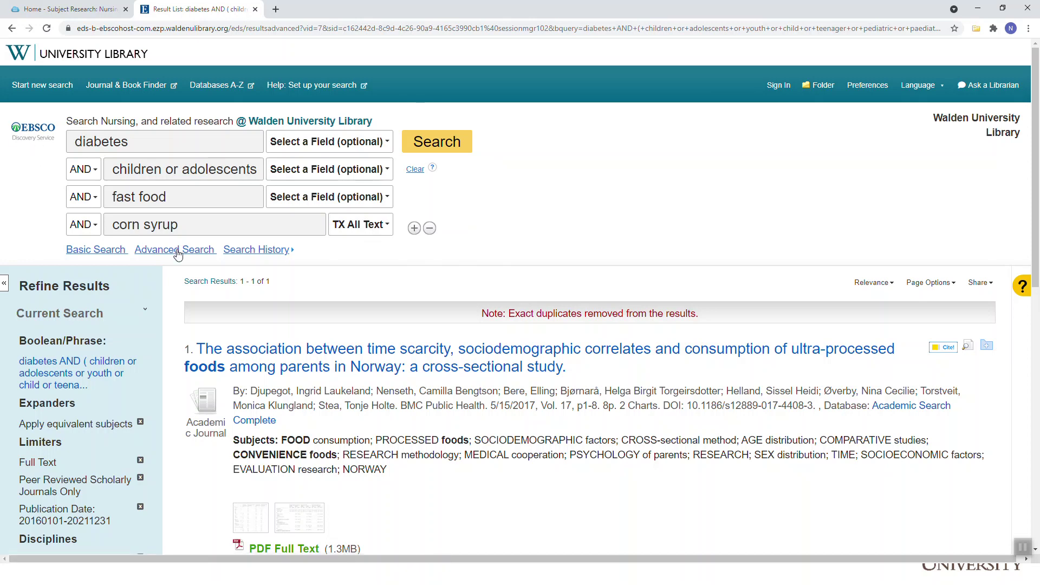
left_click_drag(234, 436, 442, 474)
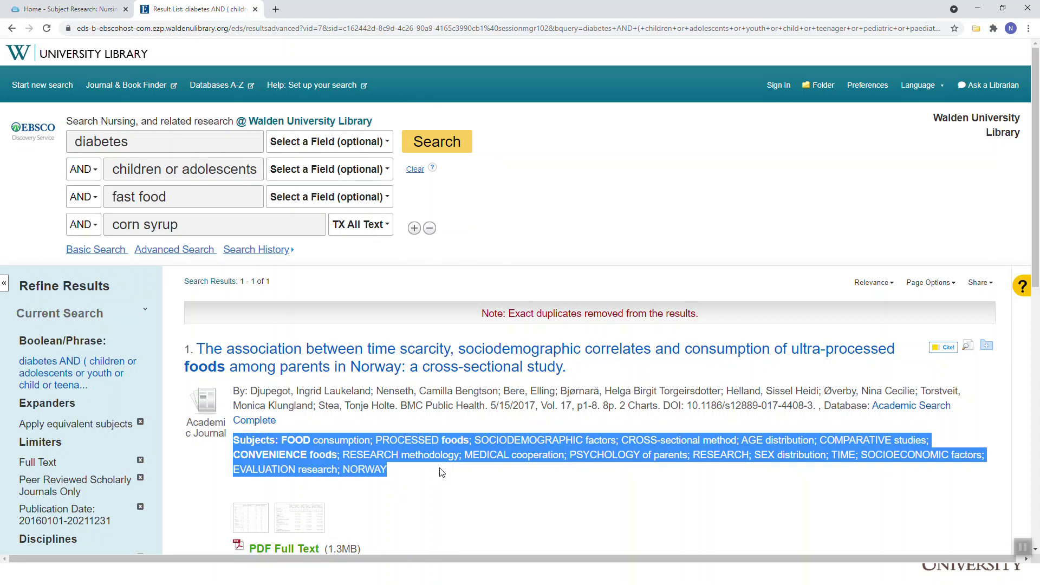
left_click(12, 30)
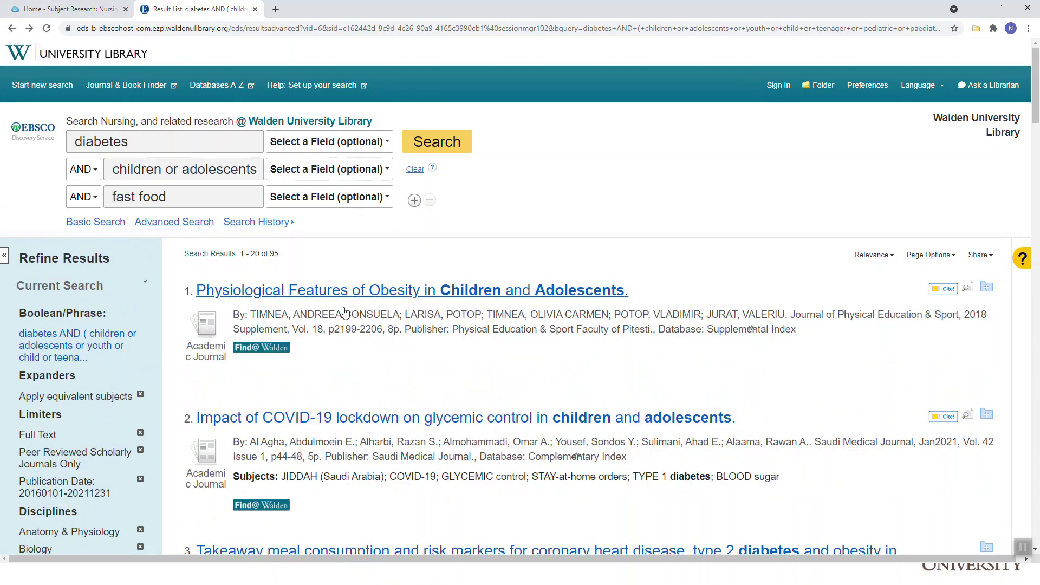
Open the full text of 'Physiological Features of Obesity in Children and Adolescents' from Health & Medical Collection (ProQuest)
left_click(256, 350)
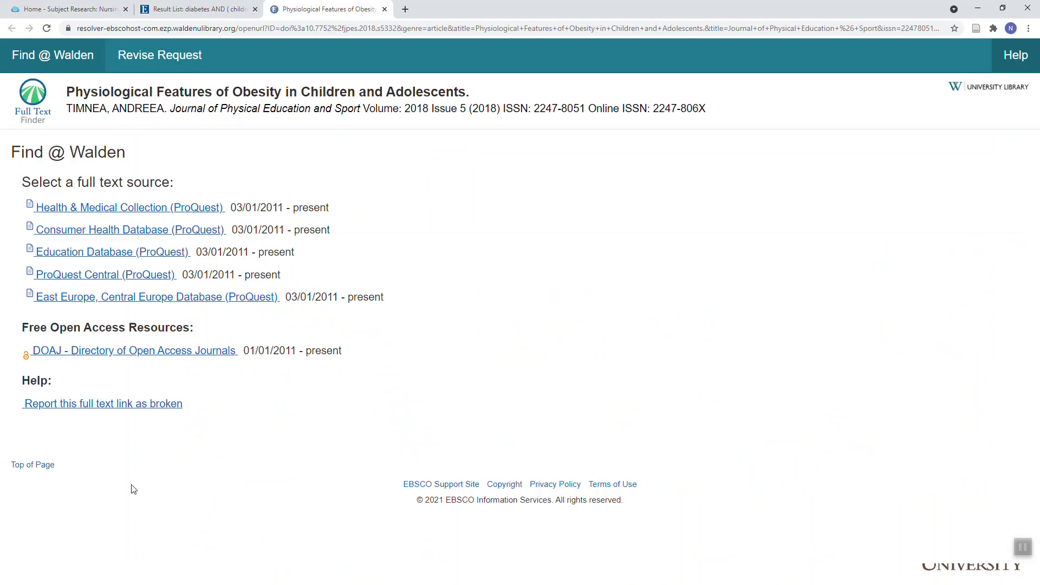
left_click(132, 209)
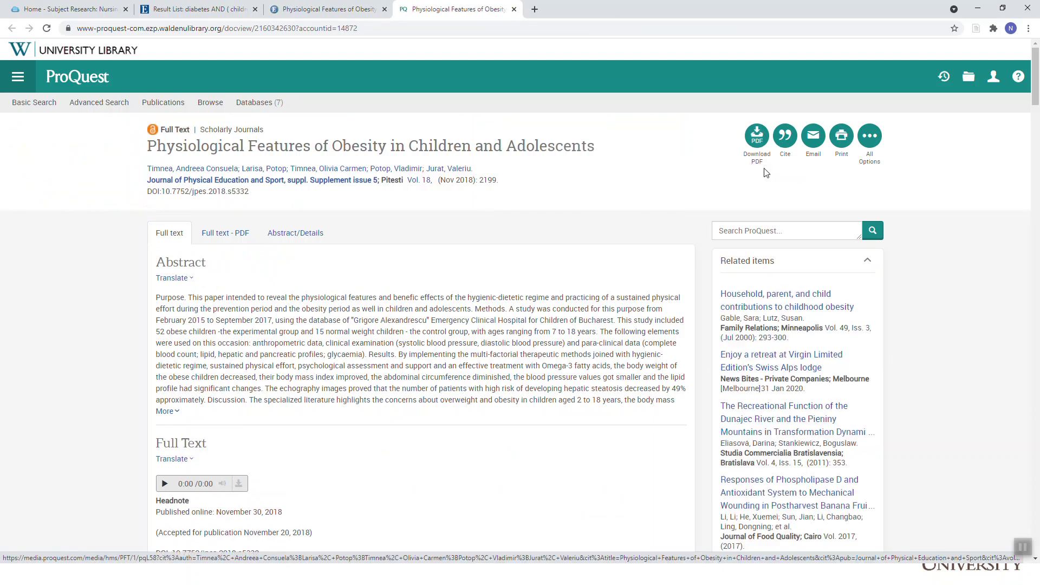
Open result 5's 'Using GPS and activity tracking' PDF in a new tab, view it, then return to the results
left_click(222, 11)
scroll(360, 239, "down", 8)
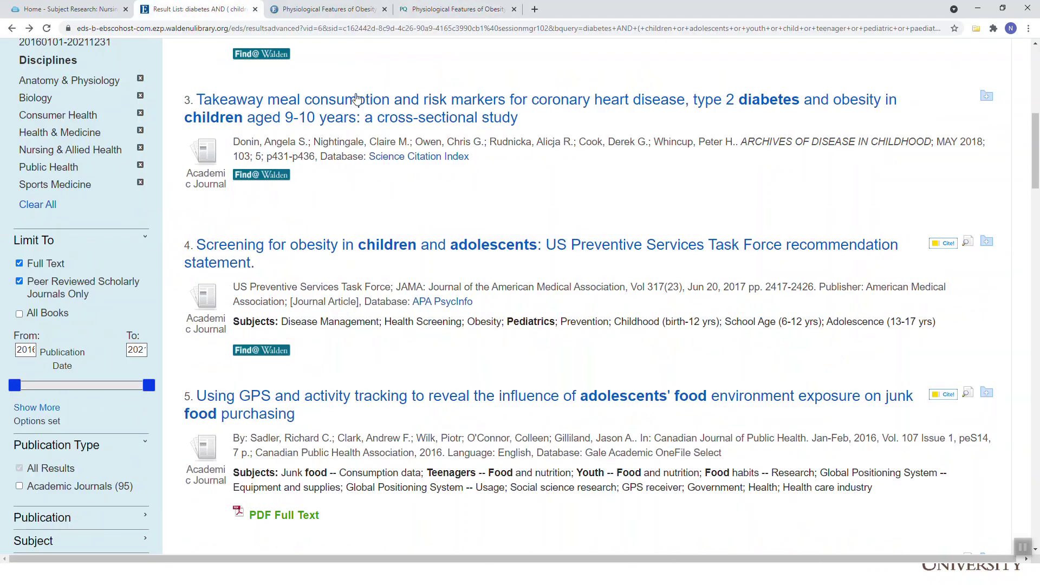
left_click_drag(360, 525, 220, 513)
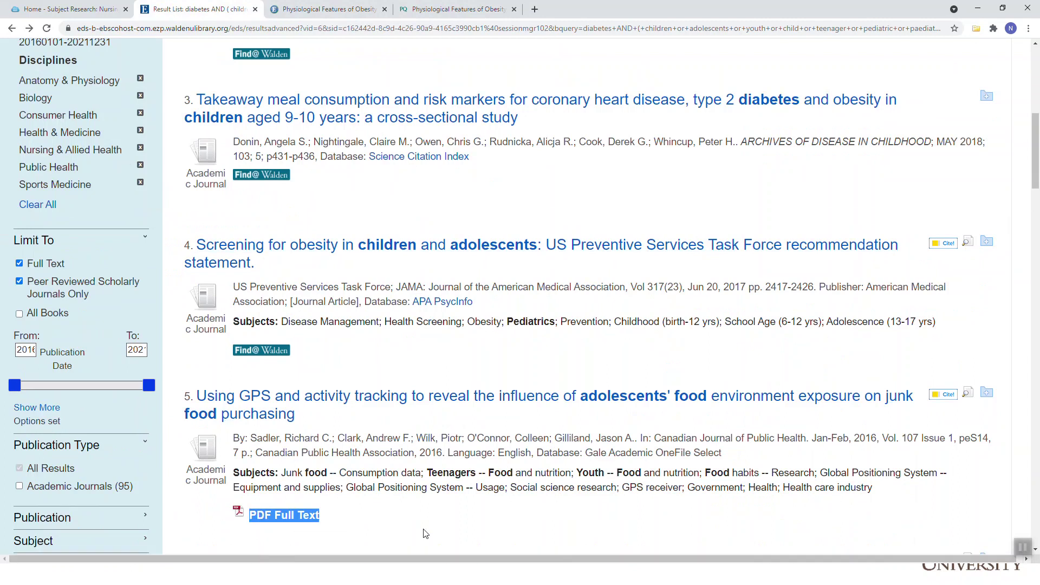
key("Page_Down")
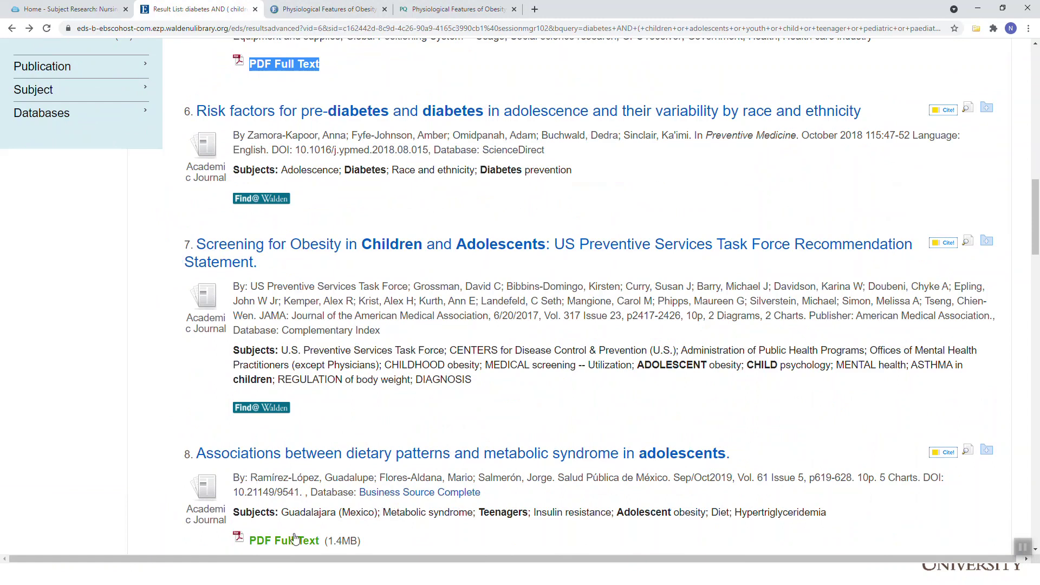
scroll(371, 312, "up", 8)
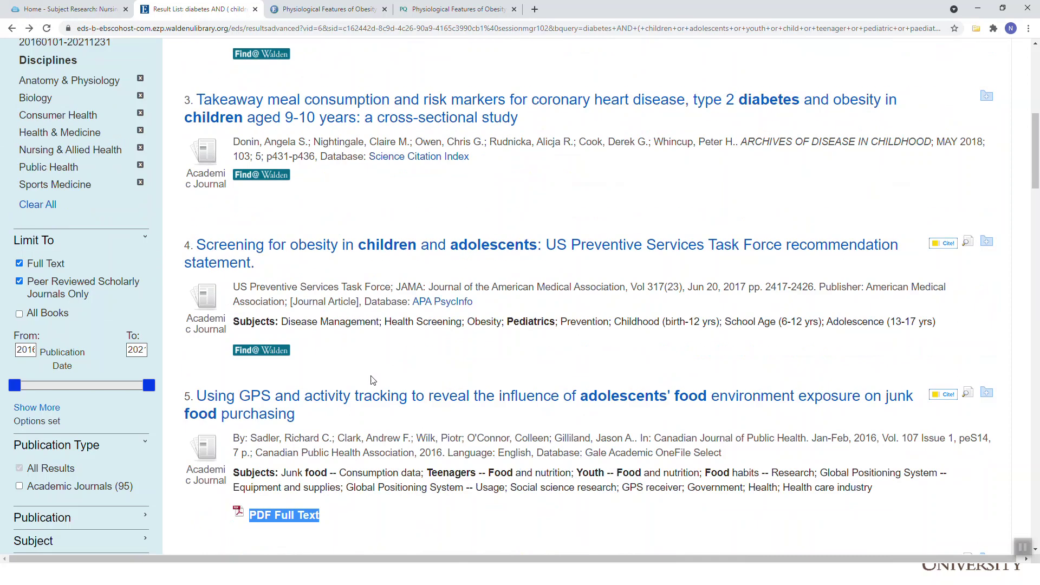
right_click(288, 513)
left_click(336, 367)
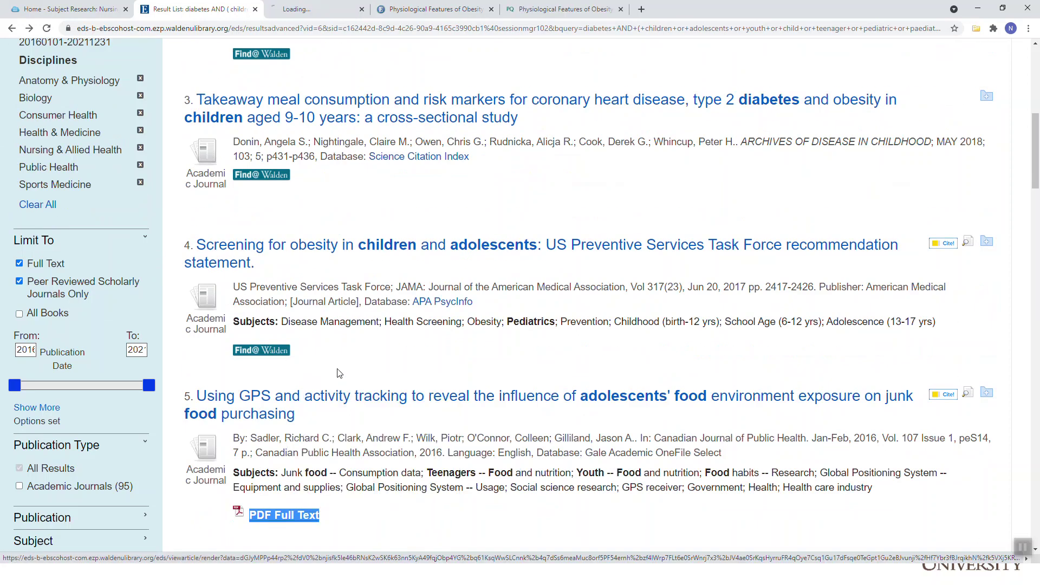
left_click(323, 14)
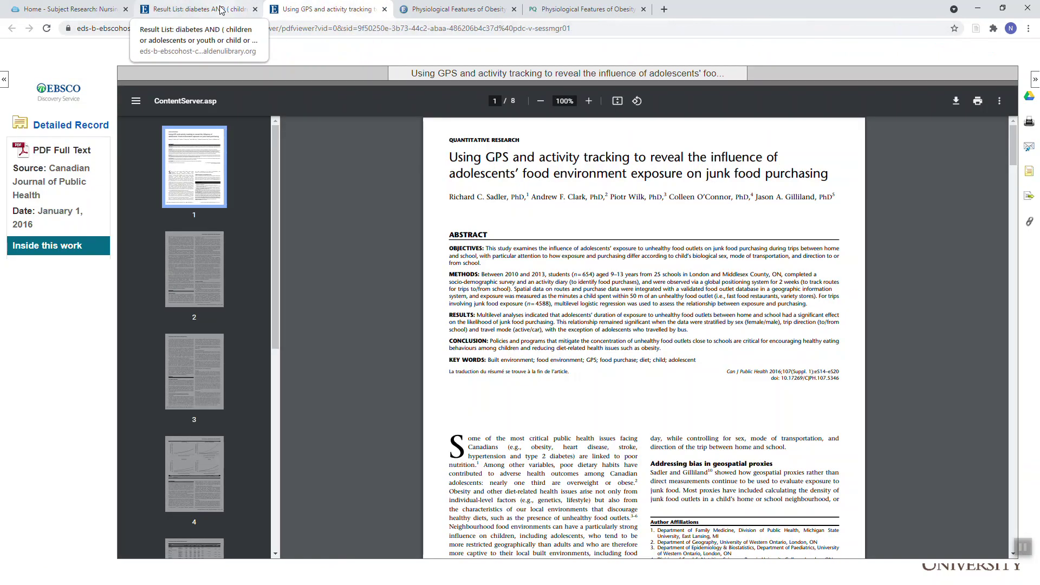
left_click(221, 10)
scroll(411, 318, "up", 3)
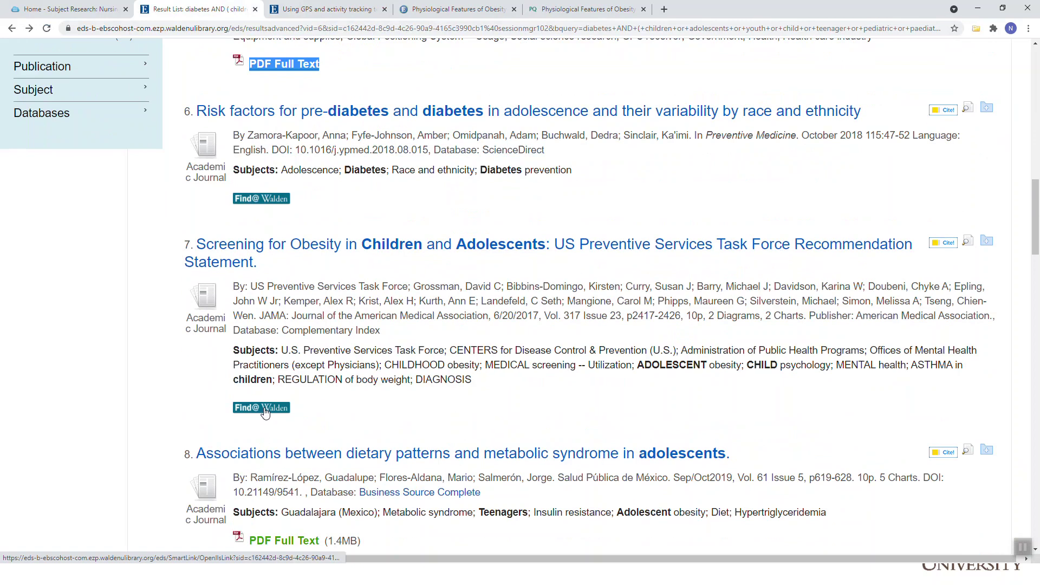
Open result 7's 'Screening for Obesity in Children and Adolescents' via Find@Walden from the American Medical Association, then return to the results
left_click(265, 411)
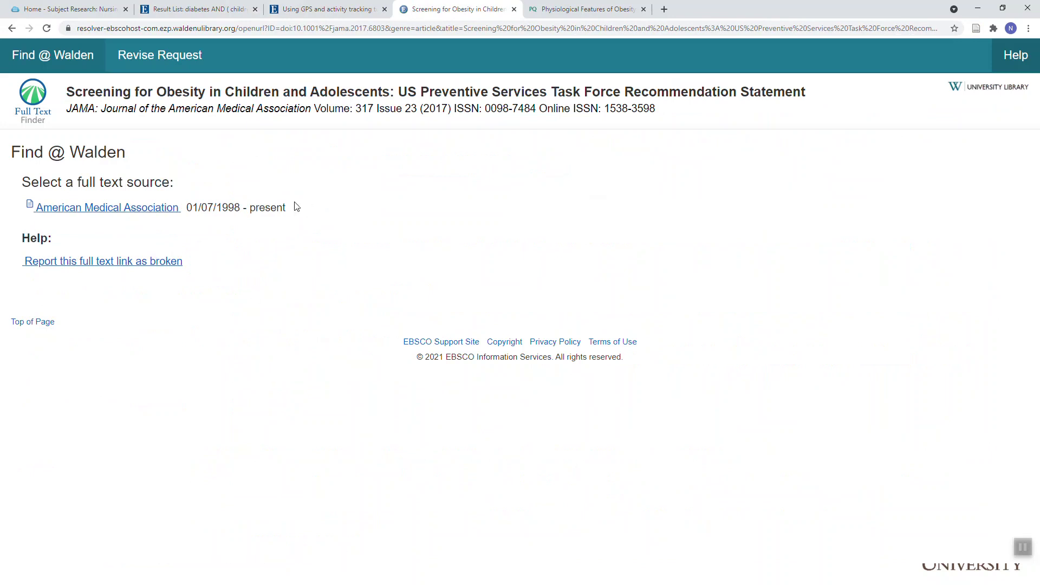
left_click(135, 213)
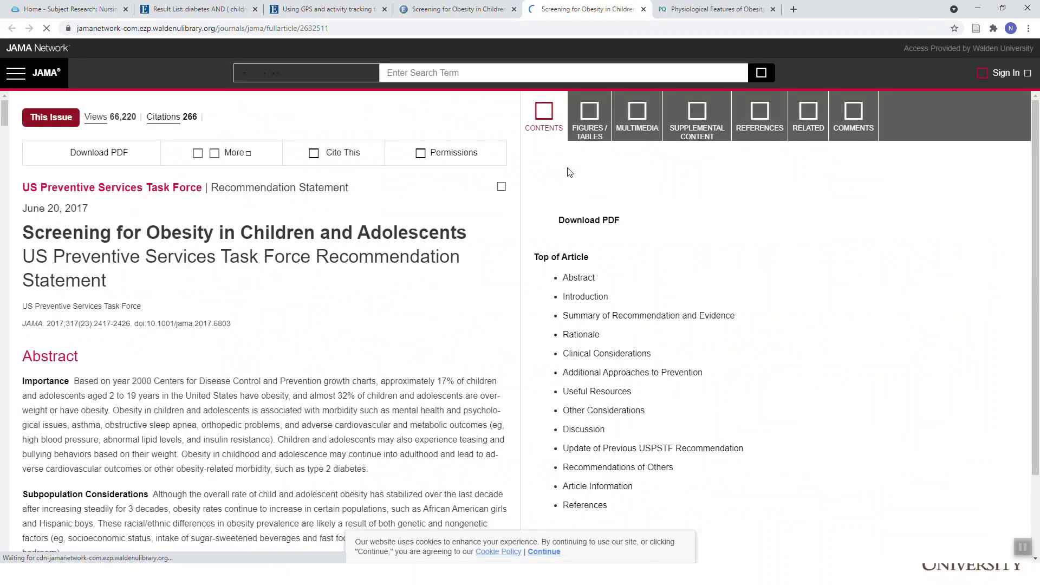
left_click(224, 14)
scroll(472, 226, "up", 15)
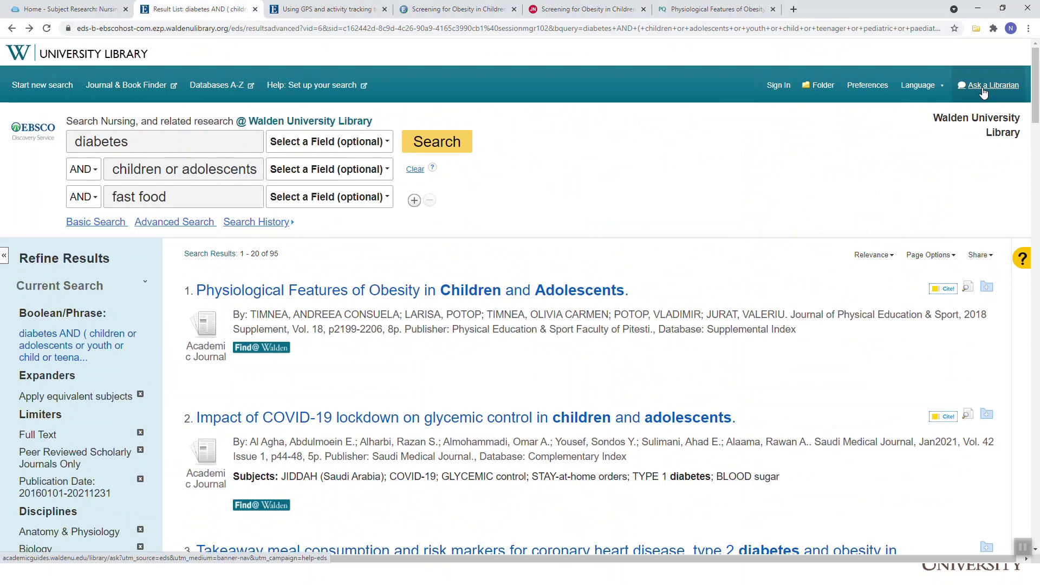
Open the library's Ask a Librarian page with the Email option expanded, then return to the GPS article PDF
left_click(74, 9)
left_click(910, 91)
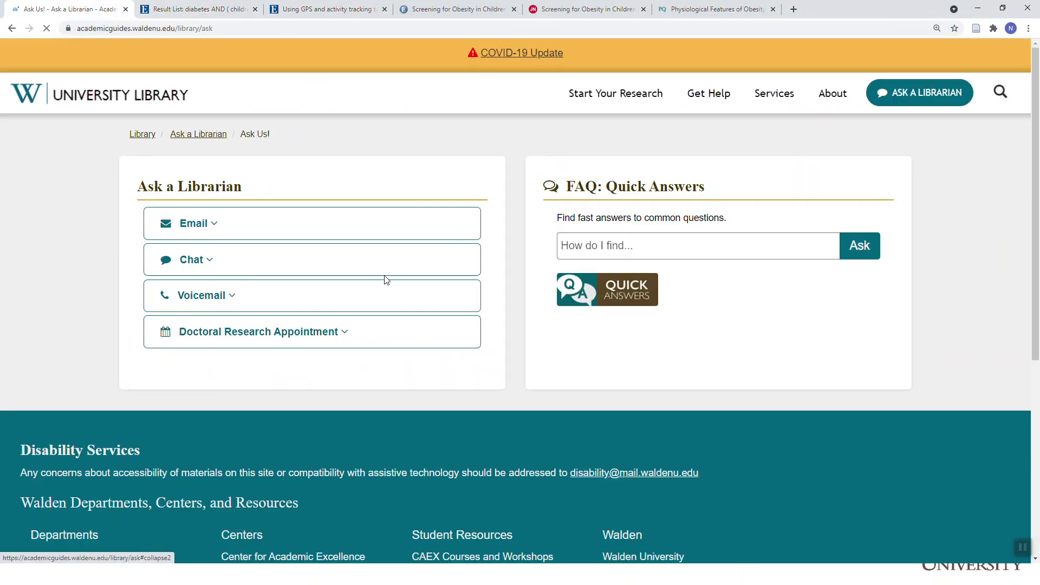
left_click(203, 233)
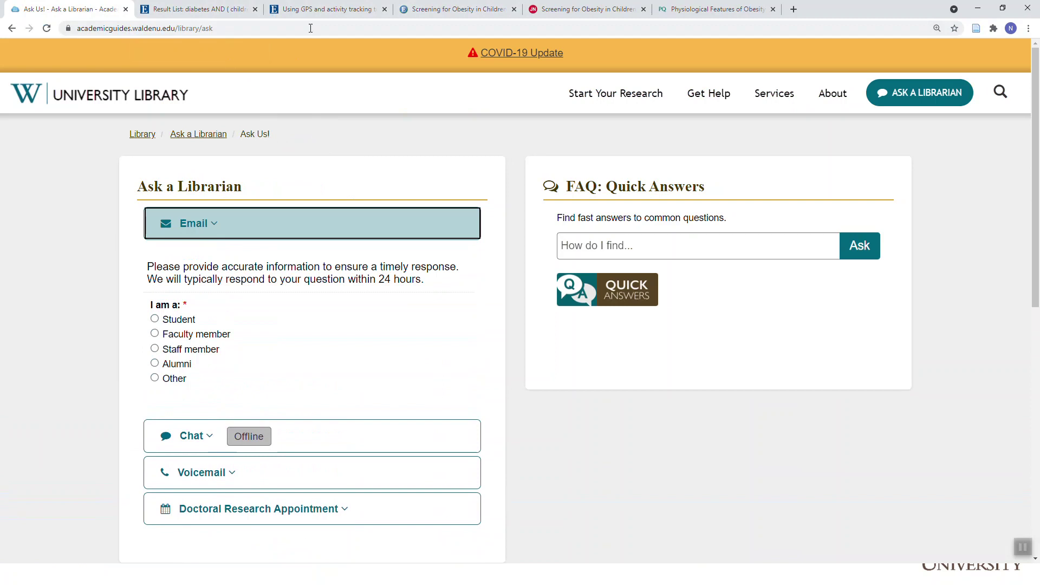
left_click(313, 12)
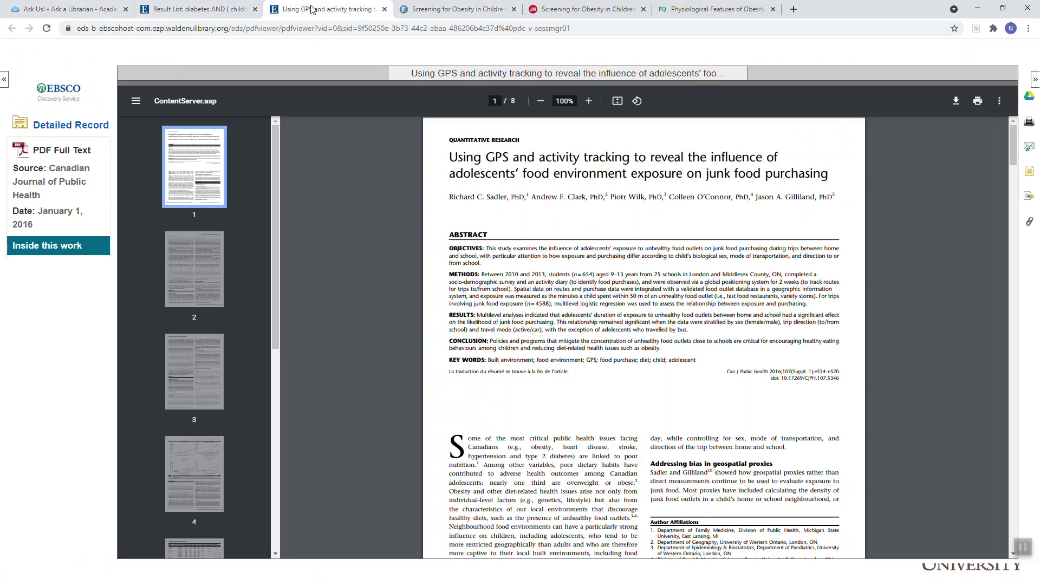
Leave the diabetes search results for the PowerPoint slide show and advance to the Nursing Resources Page slide
left_click(181, 14)
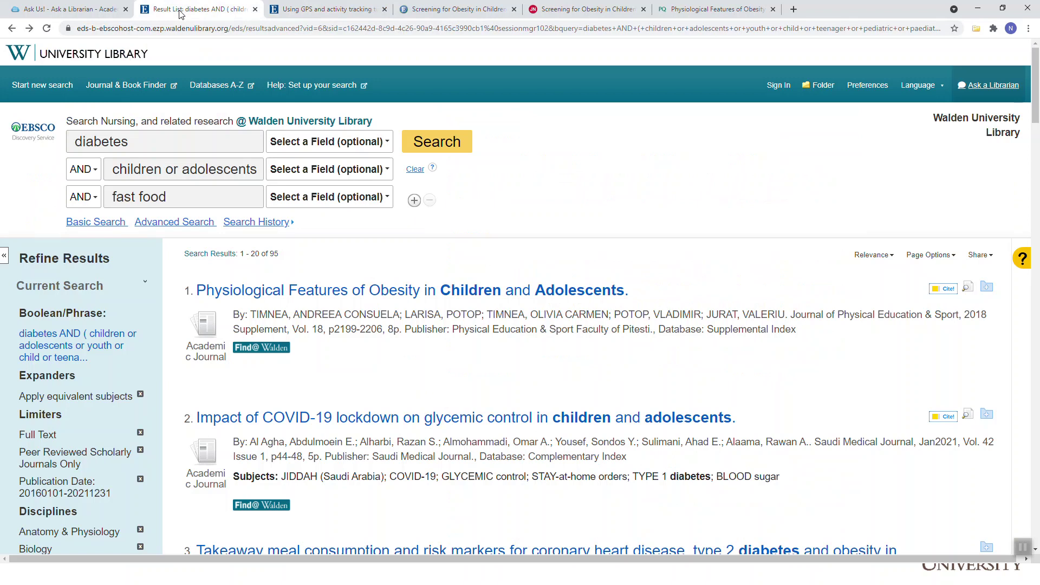
key("alt+Tab")
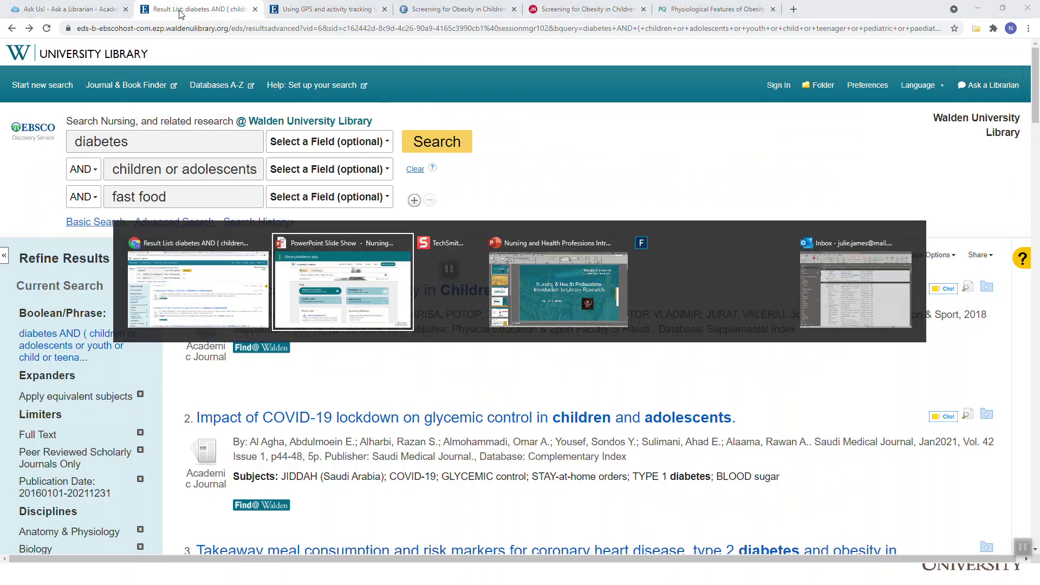
key("Right")
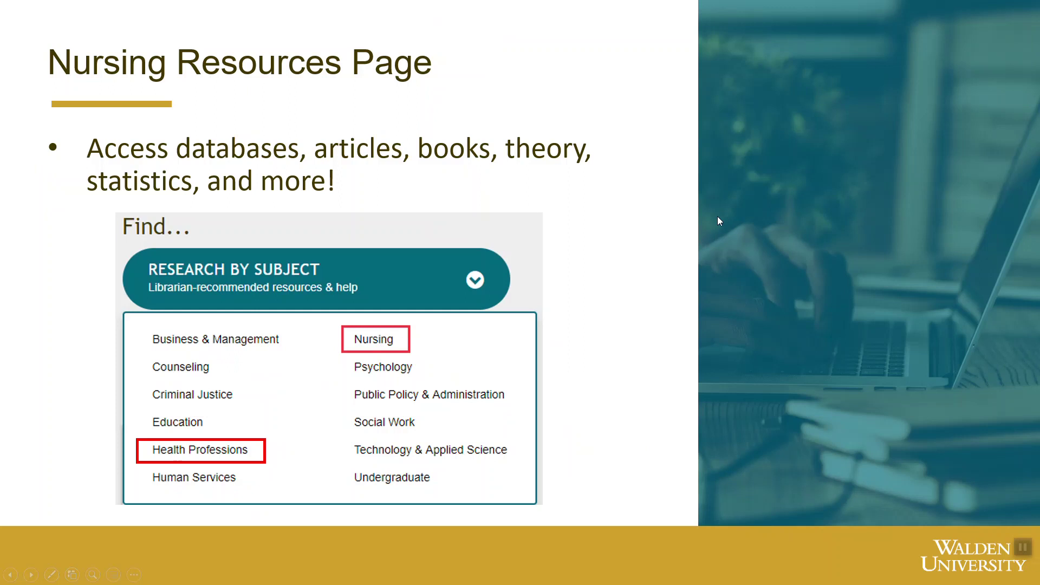
Advance to the Research Home slide and reveal its gold search box and Nursing research basics highlights
left_click(674, 218)
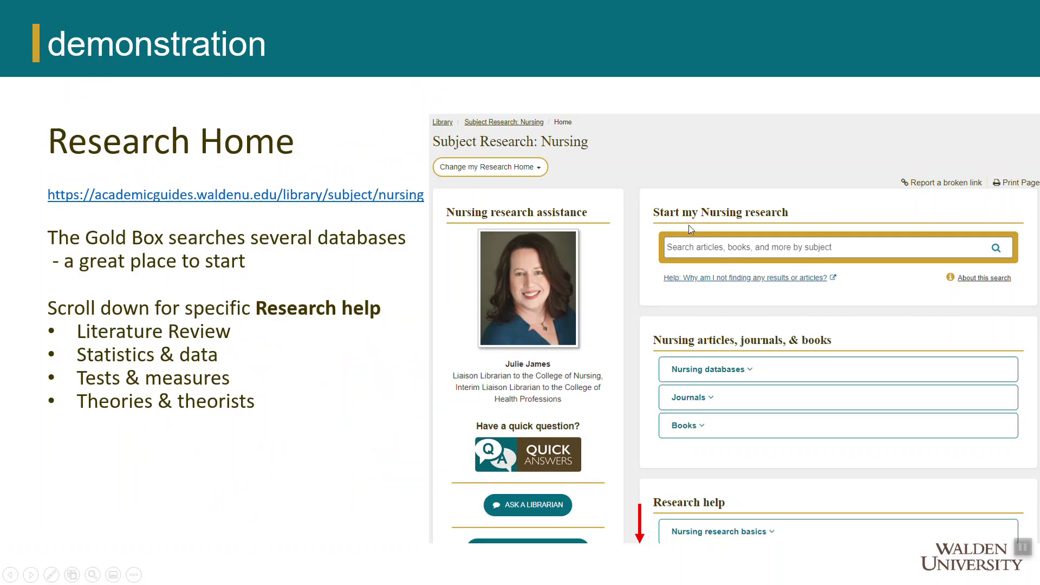
left_click(692, 249)
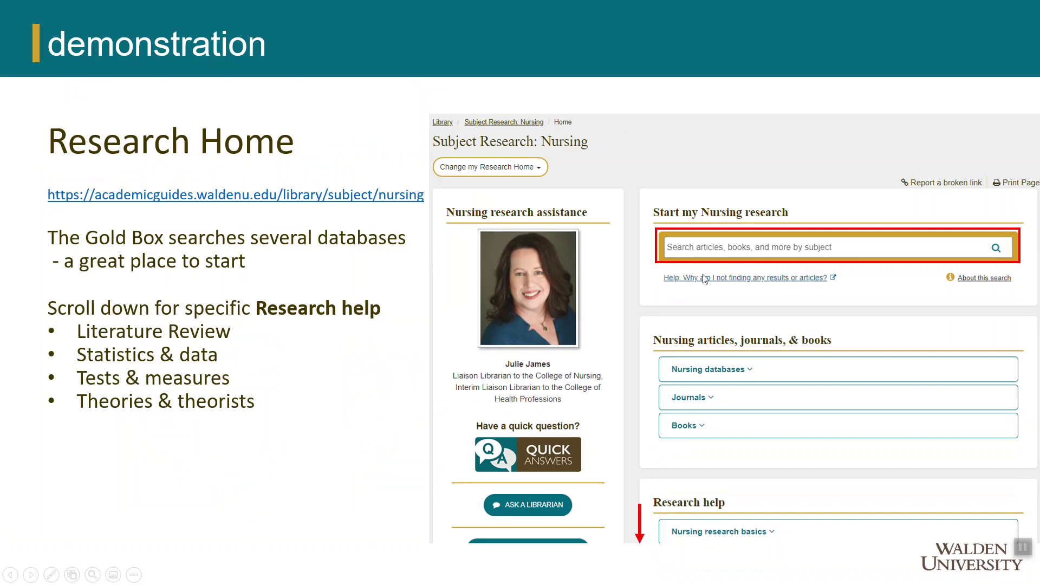
left_click(709, 302)
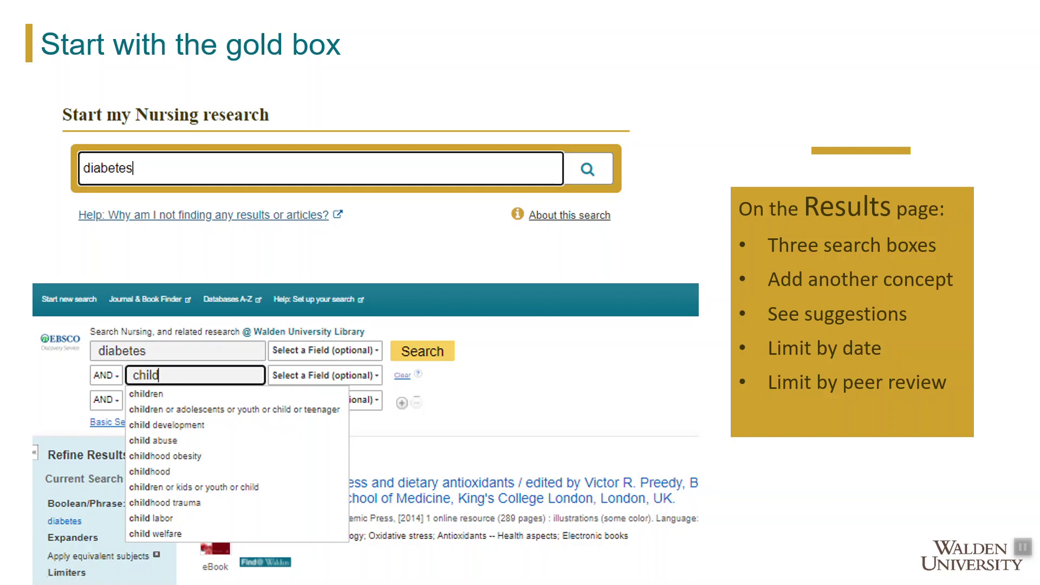
Advance through the Apply Limits slide to the Full Text slide on HTML and PDF full text
left_click(457, 458)
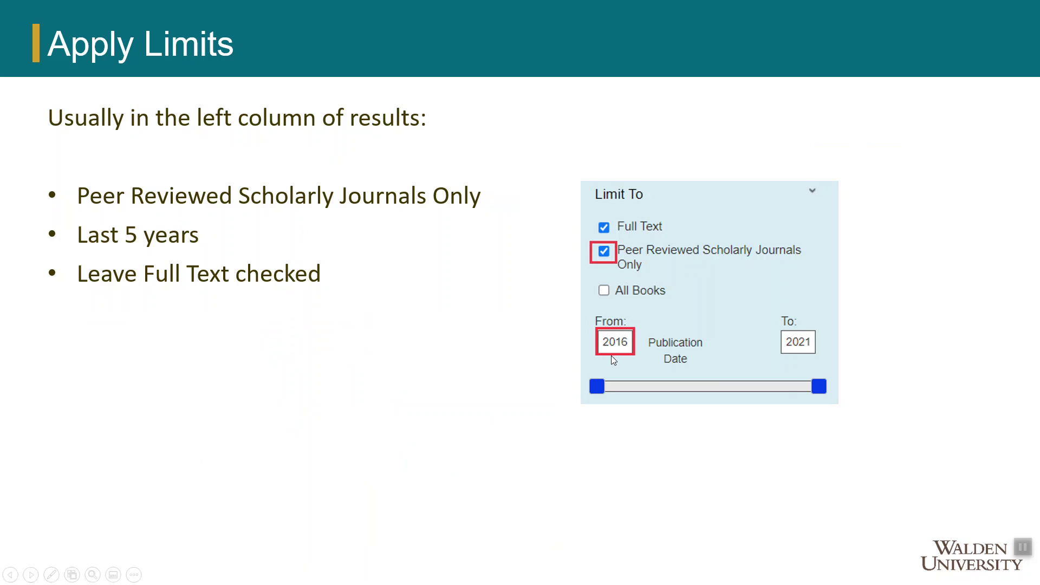
left_click(510, 135)
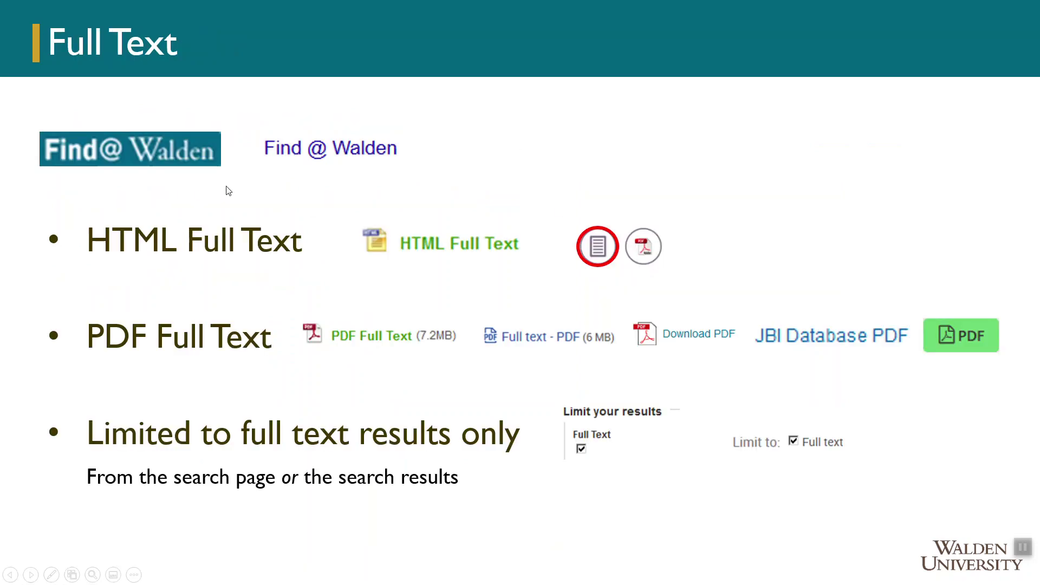